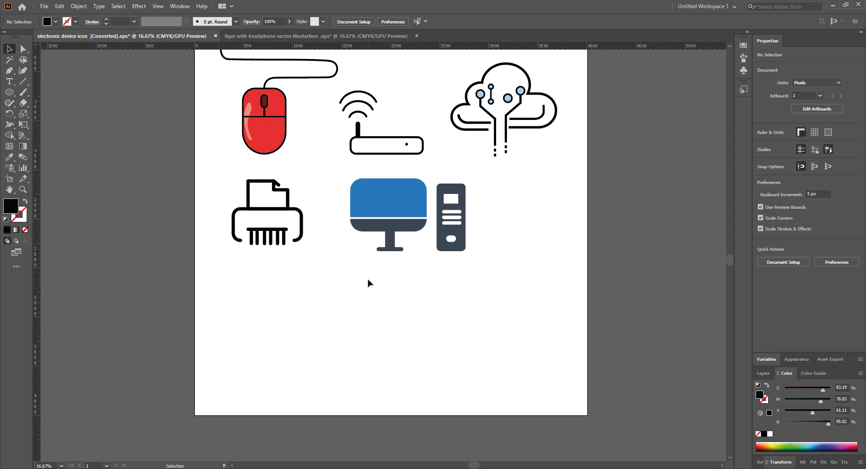
- Create a new 4000 x 4000 px document with one artboard in CMYK colour mode at 300 PPI
{"action": "scroll", "coordinate": [368, 280], "scroll_direction": "up", "scroll_amount": 1}
{"action": "scroll", "coordinate": [368, 281], "scroll_direction": "down", "scroll_amount": 1}
{"action": "left_click", "coordinate": [44, 7]}
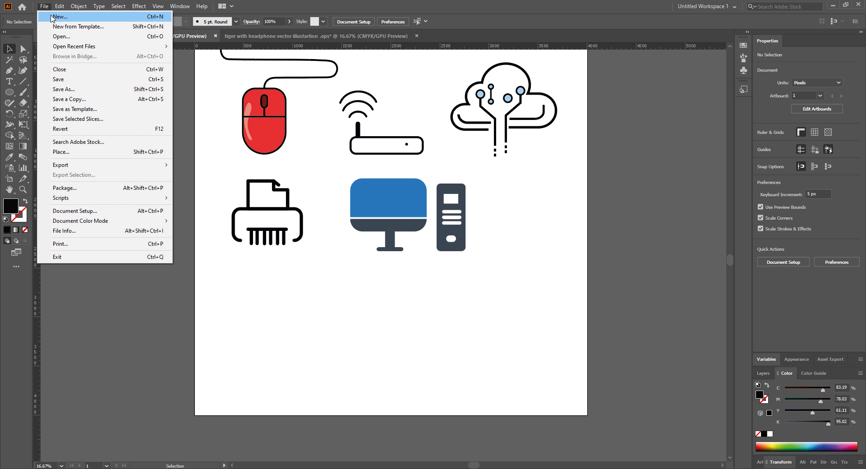
{"action": "left_click", "coordinate": [53, 17]}
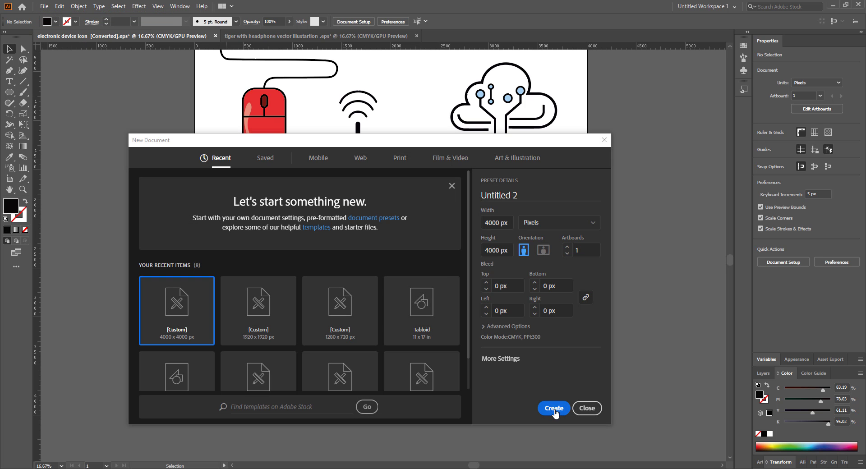
{"action": "left_click", "coordinate": [554, 412]}
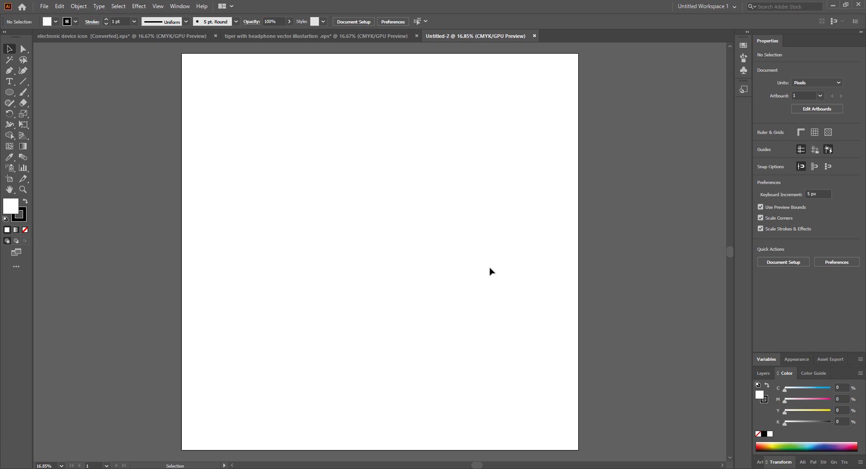
- Draw a closed four-sided shape about 1965 x 1169 px with the Pen tool in the artboard's upper middle
{"action": "left_click", "coordinate": [9, 70]}
{"action": "left_click", "coordinate": [46, 69]}
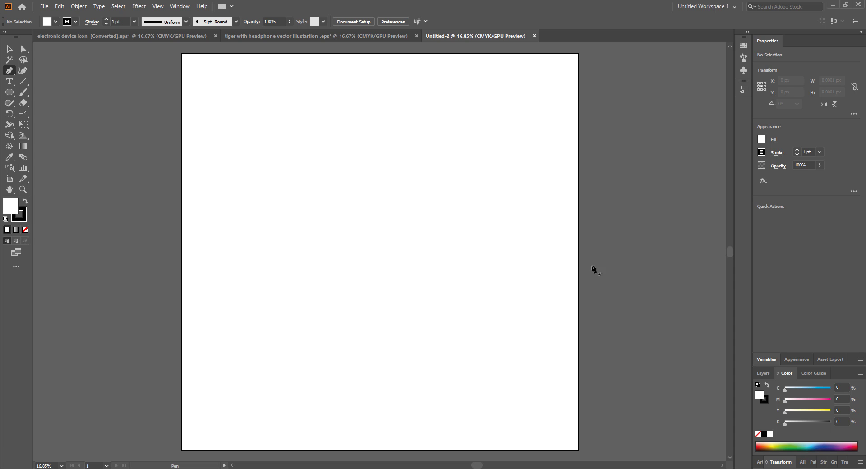
{"action": "left_click", "coordinate": [295, 146]}
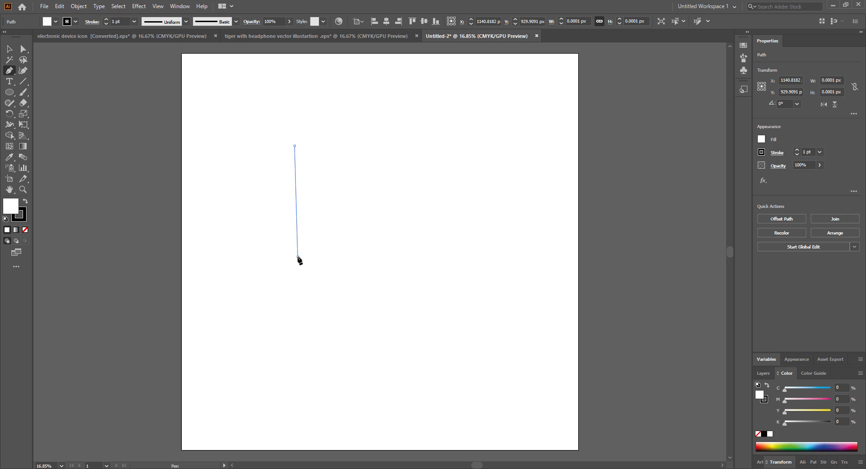
{"action": "left_click", "coordinate": [298, 256]}
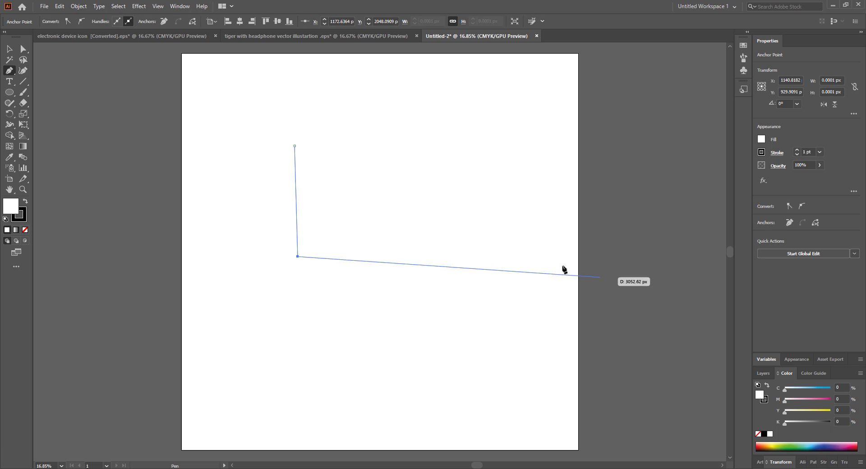
{"action": "left_click", "coordinate": [490, 256]}
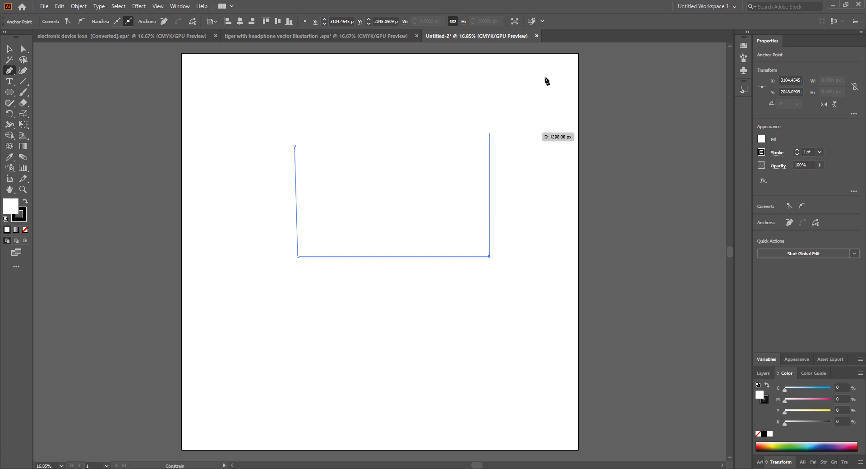
{"action": "left_click", "coordinate": [509, 144], "text": "shift"}
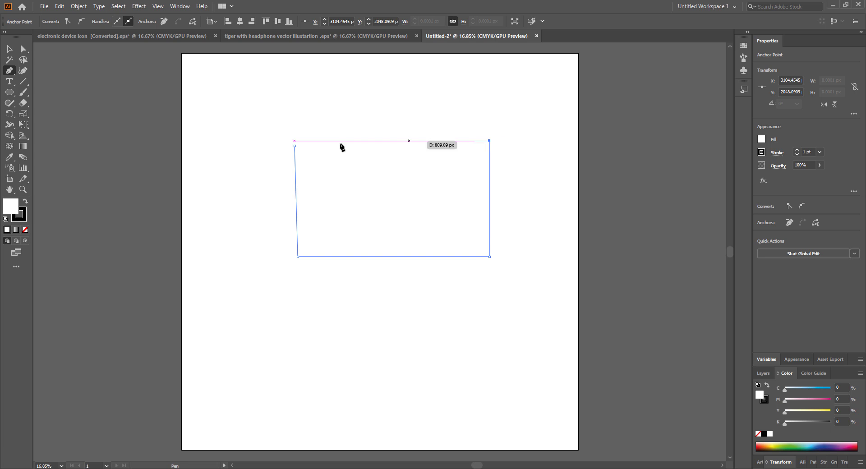
{"action": "left_click", "coordinate": [295, 146]}
- Adjust the shape's two upper corners with the Curvature tool to level the top edge and make it about 1974 px wide
{"action": "key", "text": "shift+asciitilde"}
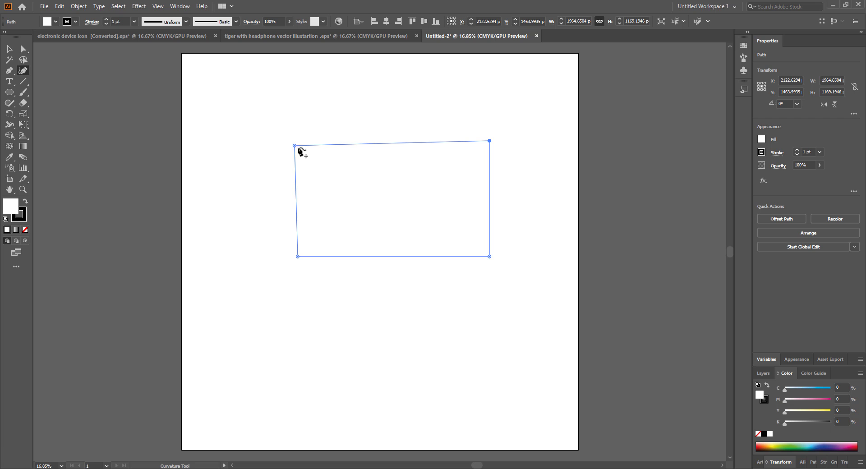
{"action": "left_click_drag", "start_coordinate": [295, 146], "coordinate": [299, 142]}
{"action": "mouse_move", "coordinate": [489, 141]}
{"action": "left_mouse_down"}
{"action": "mouse_move", "coordinate": [478, 141]}
{"action": "mouse_move", "coordinate": [490, 141]}
{"action": "left_mouse_up"}
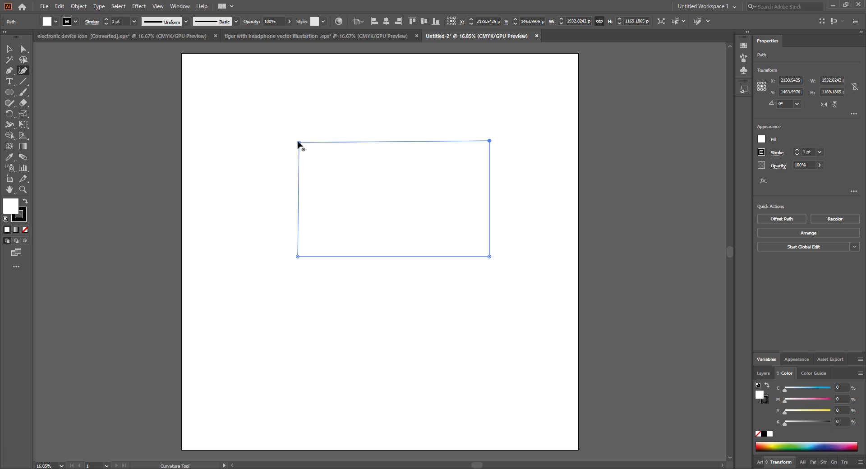
{"action": "left_click_drag", "start_coordinate": [299, 142], "coordinate": [296, 141]}
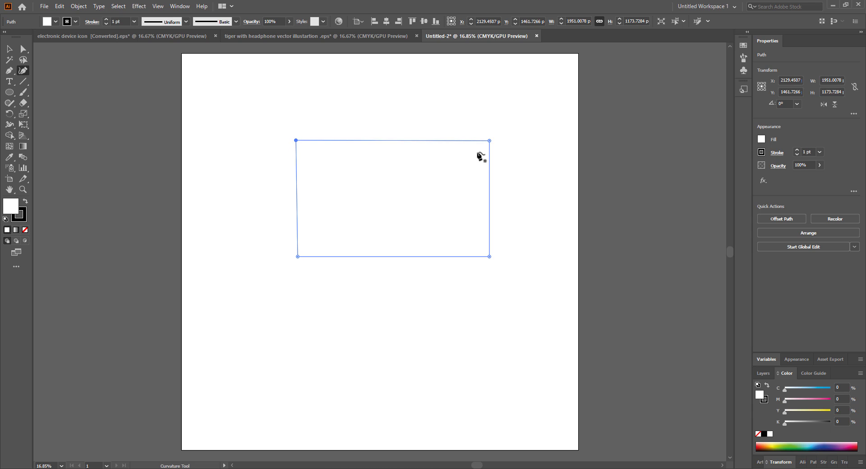
{"action": "left_click_drag", "start_coordinate": [490, 141], "coordinate": [492, 141]}
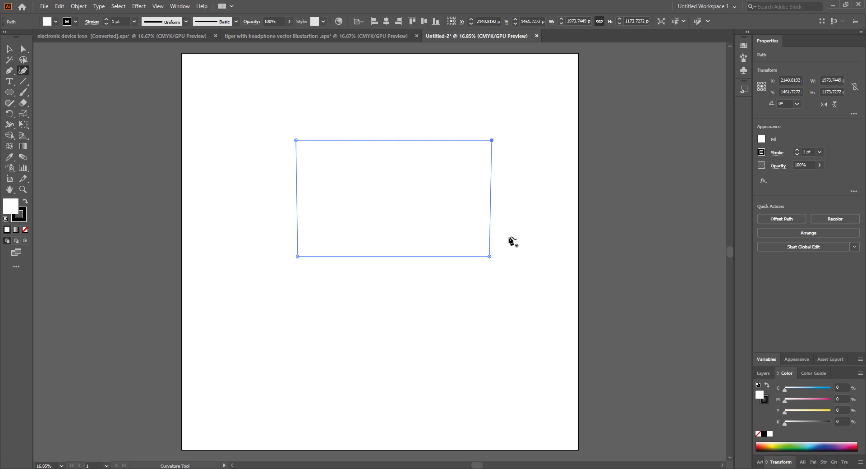
- Set the four-sided shape's stroke weight to 15 pt and deselect it
{"action": "scroll", "coordinate": [118, 21], "scroll_direction": "up", "scroll_amount": 11}
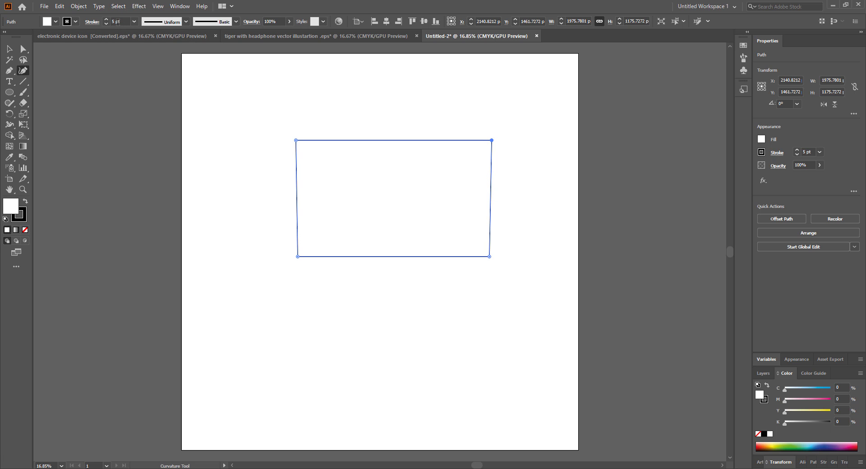
{"action": "scroll", "coordinate": [118, 22], "scroll_direction": "up", "scroll_amount": 3}
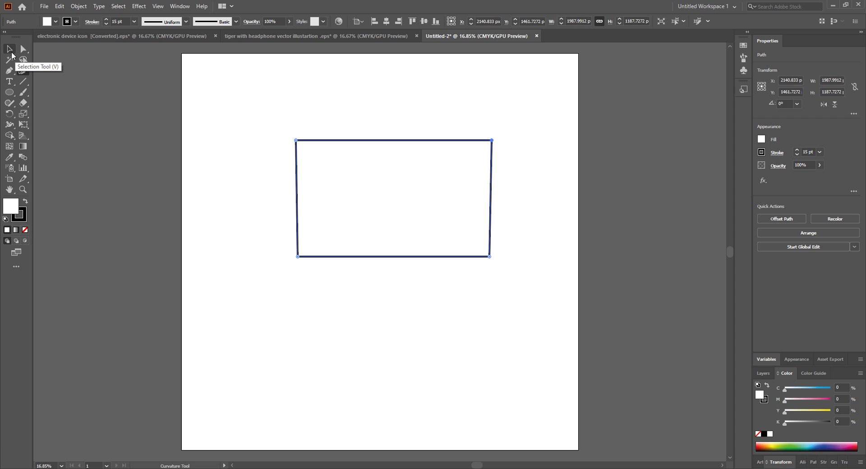
{"action": "left_click", "coordinate": [9, 48]}
{"action": "left_click", "coordinate": [523, 130]}
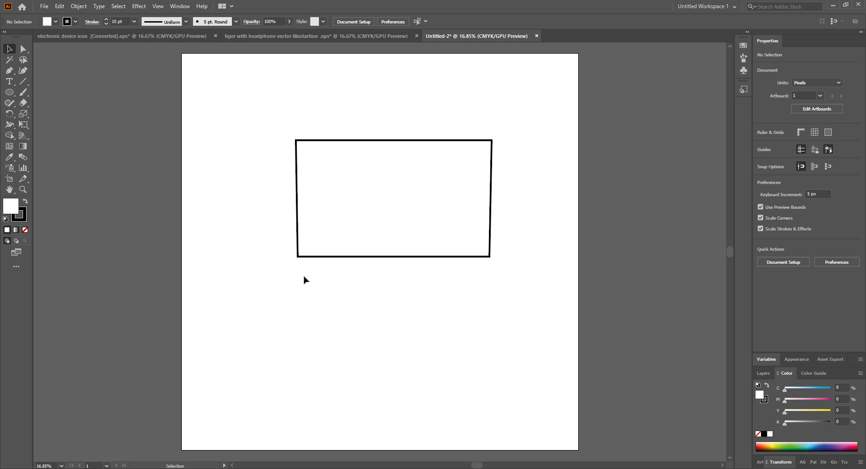
- Draw an open four-segment arching path with the Pen tool below the shape, from about X 827, Y 2875 to X 1736, Y 2225 px
{"action": "left_click", "coordinate": [9, 70]}
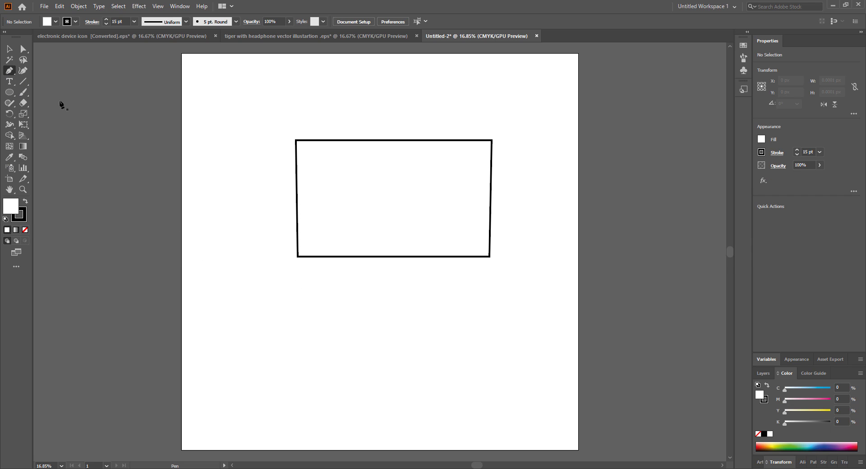
{"action": "scroll", "coordinate": [299, 289], "scroll_direction": "down", "scroll_amount": 2}
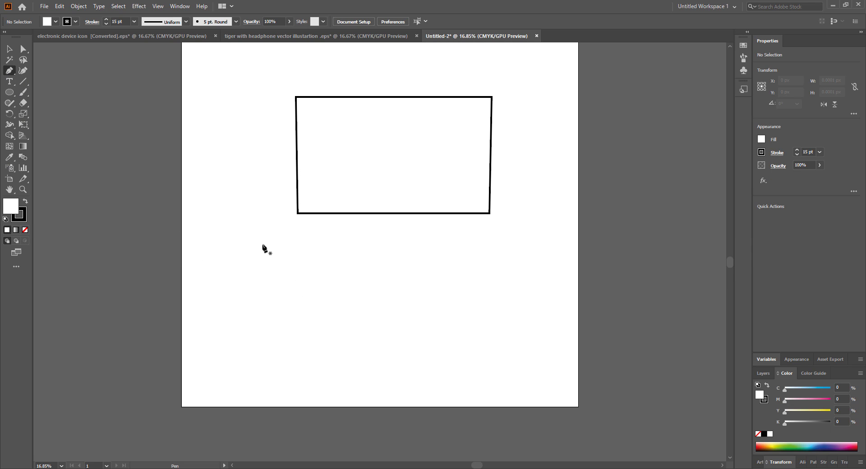
{"action": "left_click", "coordinate": [263, 295]}
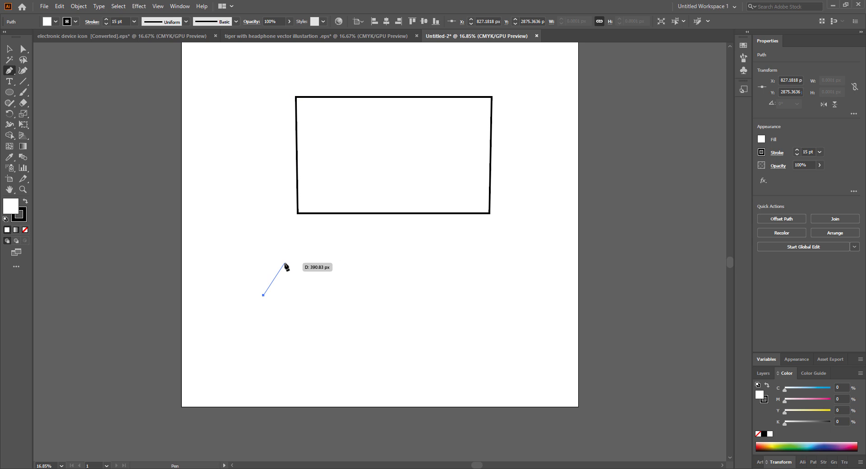
{"action": "left_click", "coordinate": [284, 263]}
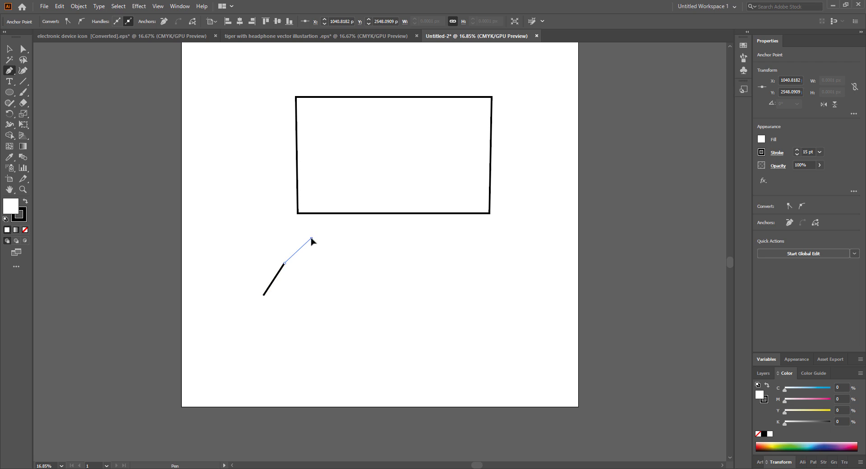
{"action": "left_click", "coordinate": [311, 238]}
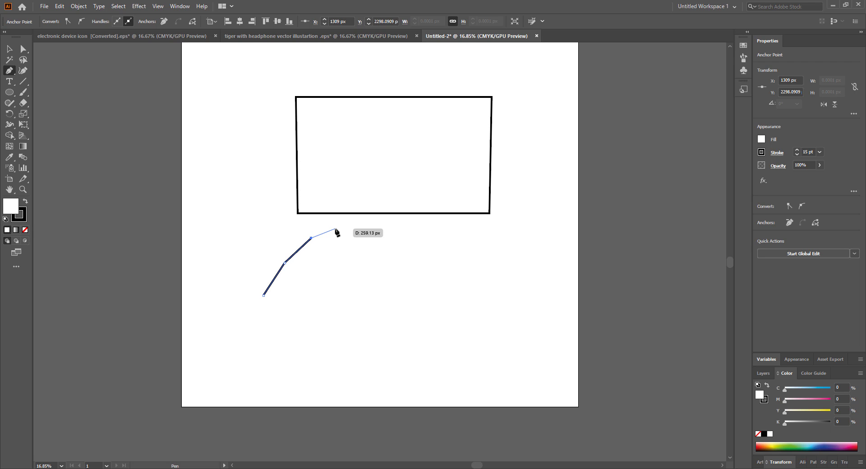
{"action": "left_click", "coordinate": [335, 229]}
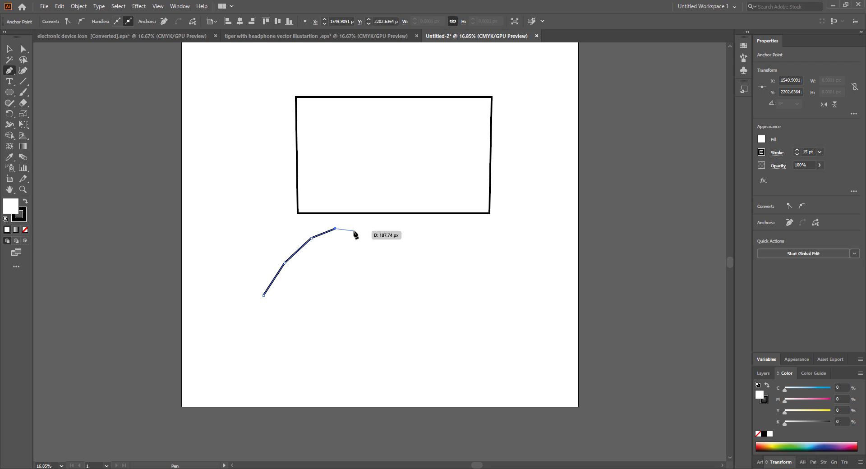
{"action": "left_click", "coordinate": [354, 231]}
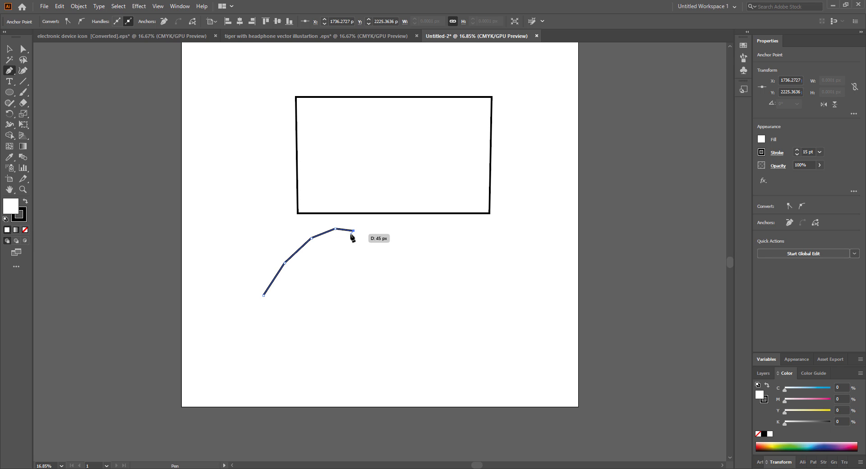
{"action": "key", "text": "Escape"}
{"action": "left_click", "coordinate": [10, 49]}
{"action": "left_click", "coordinate": [143, 148]}
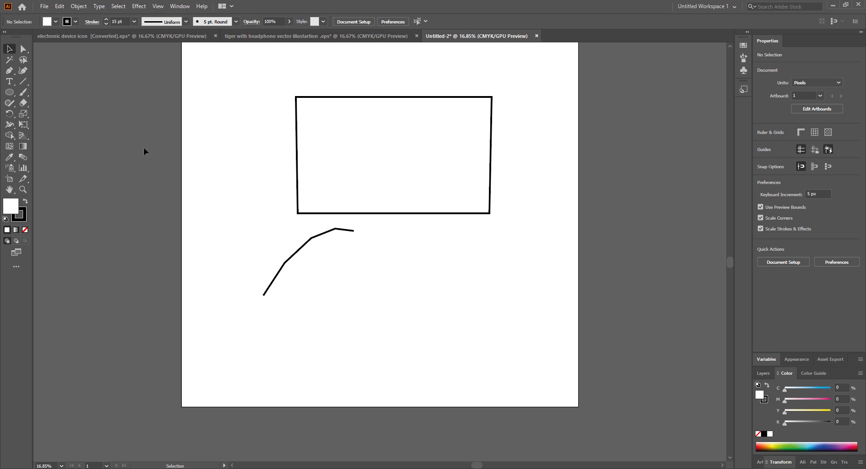
- Draw an open five-segment finger outline inside the arching path, from about X 1254, Y 2539 around a tip near X 1936 to X 1391, Y 2603 px
{"action": "left_click", "coordinate": [10, 71]}
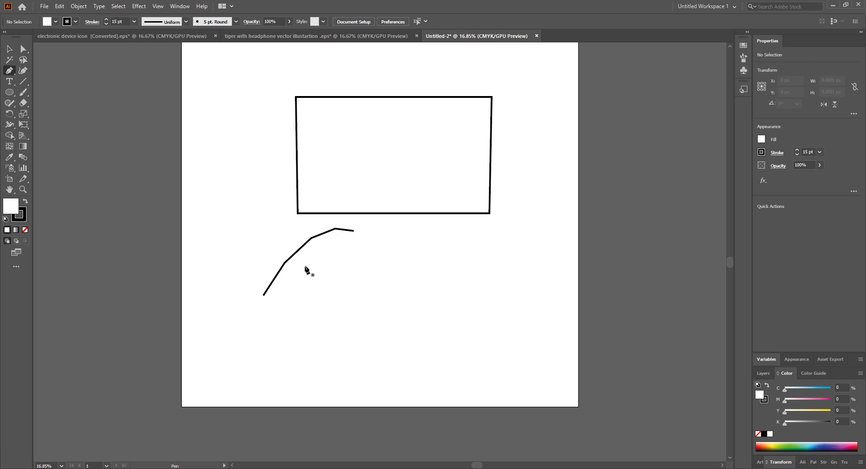
{"action": "left_click", "coordinate": [306, 261]}
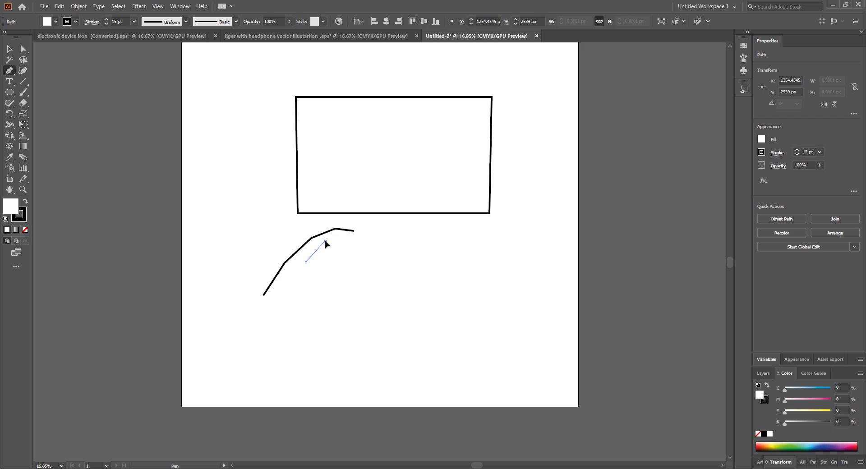
{"action": "left_click", "coordinate": [325, 241]}
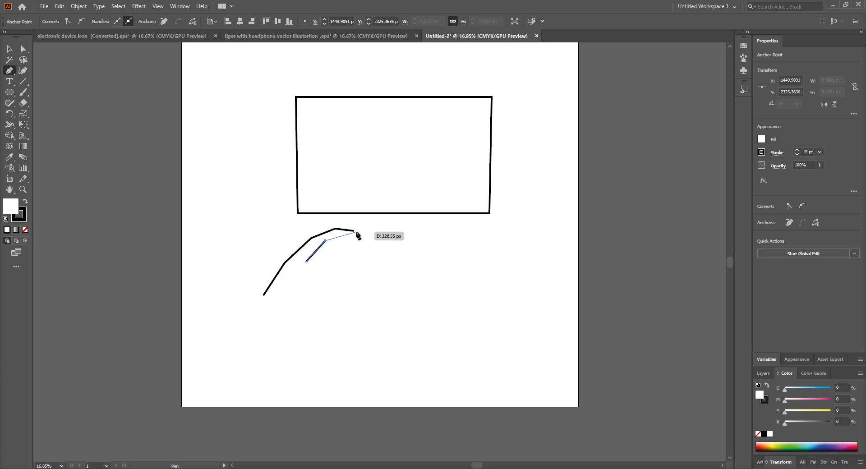
{"action": "left_click", "coordinate": [356, 232]}
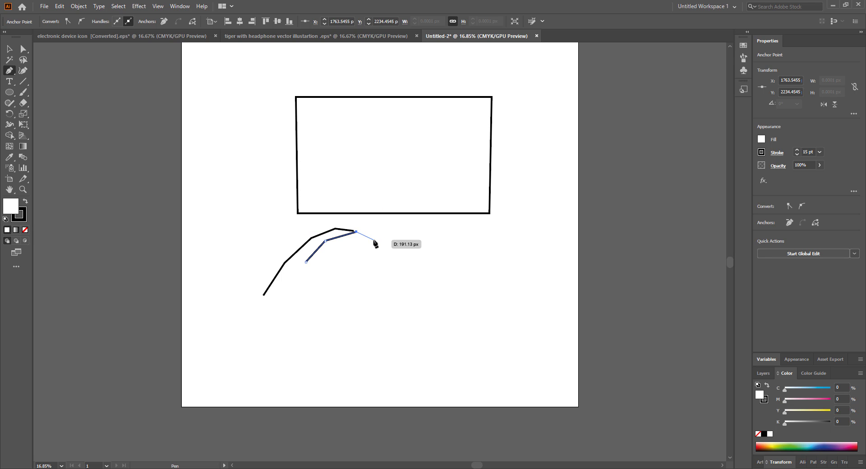
{"action": "left_click", "coordinate": [373, 240]}
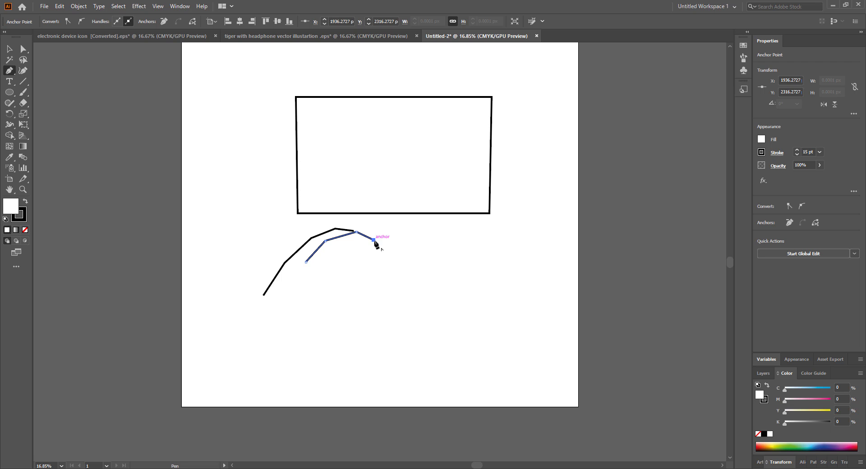
{"action": "left_click", "coordinate": [348, 244]}
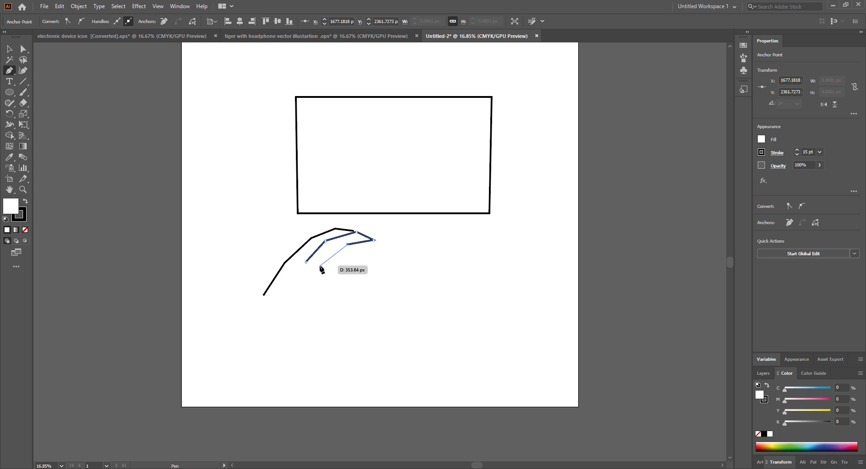
{"action": "left_click", "coordinate": [320, 269]}
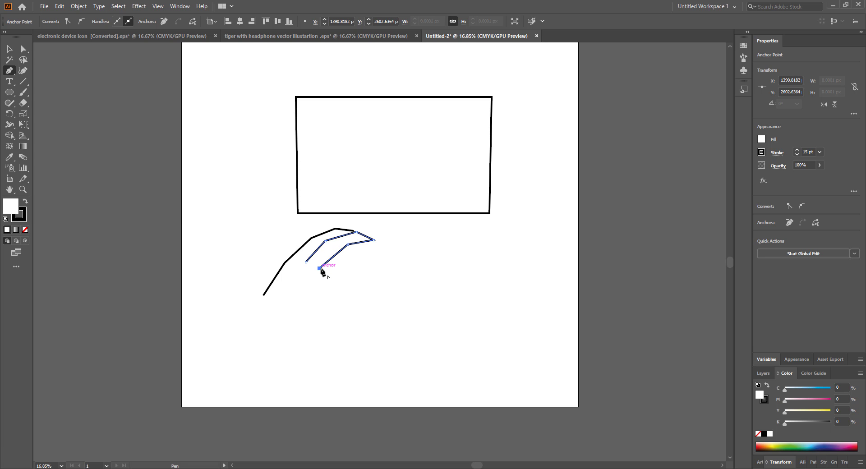
{"action": "left_click", "coordinate": [9, 49]}
{"action": "left_click", "coordinate": [121, 115]}
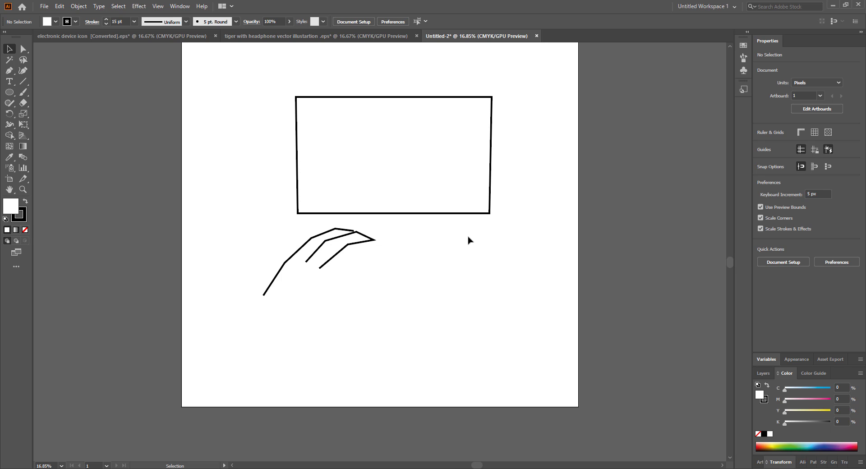
- Draw the index finger's contour with the Pen tool, from the fingertip at about X 1936, Y 2316 px around to X 1595, Y 2925 px
{"action": "left_click", "coordinate": [10, 70]}
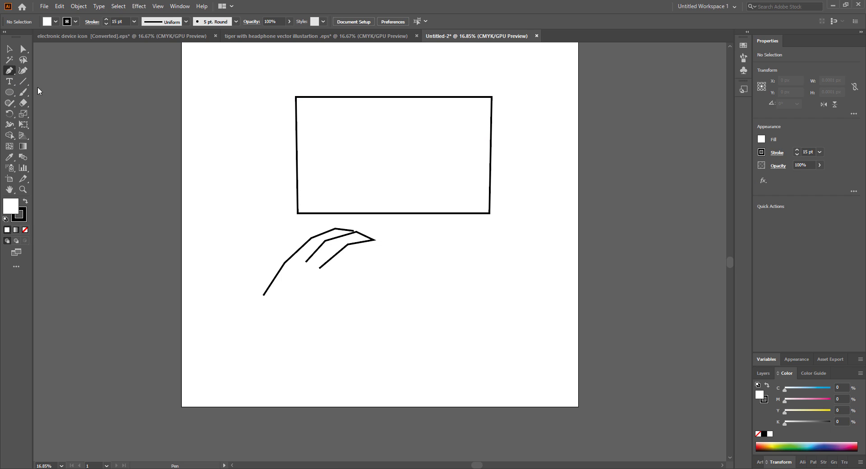
{"action": "left_click", "coordinate": [374, 240]}
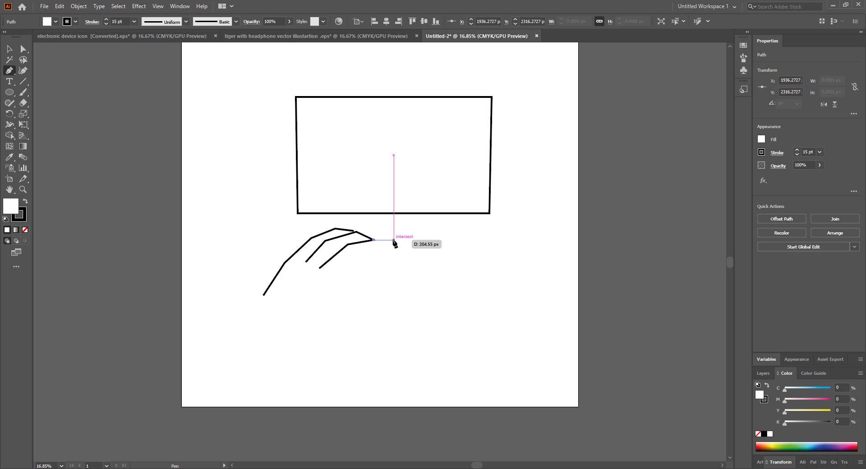
{"action": "left_click", "coordinate": [394, 240]}
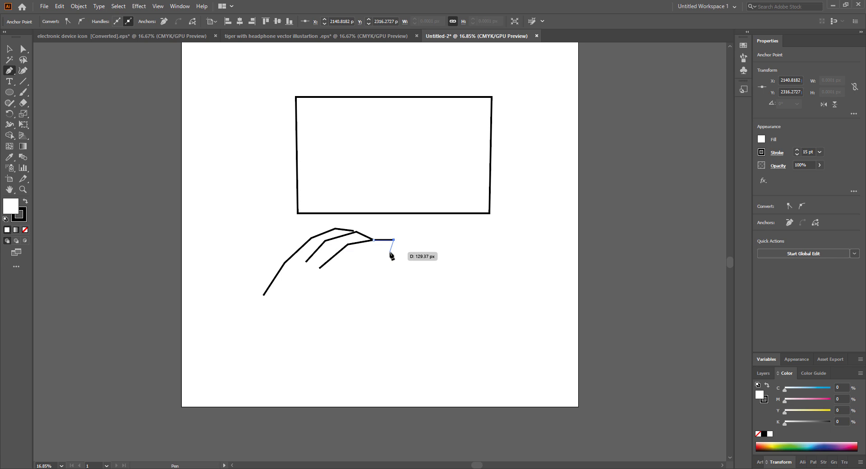
{"action": "left_click_drag", "start_coordinate": [390, 251], "coordinate": [385, 256]}
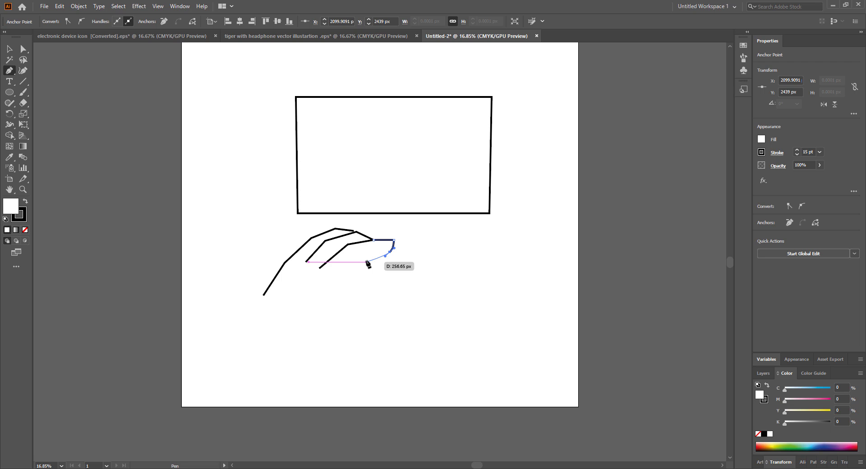
{"action": "left_click", "coordinate": [366, 262]}
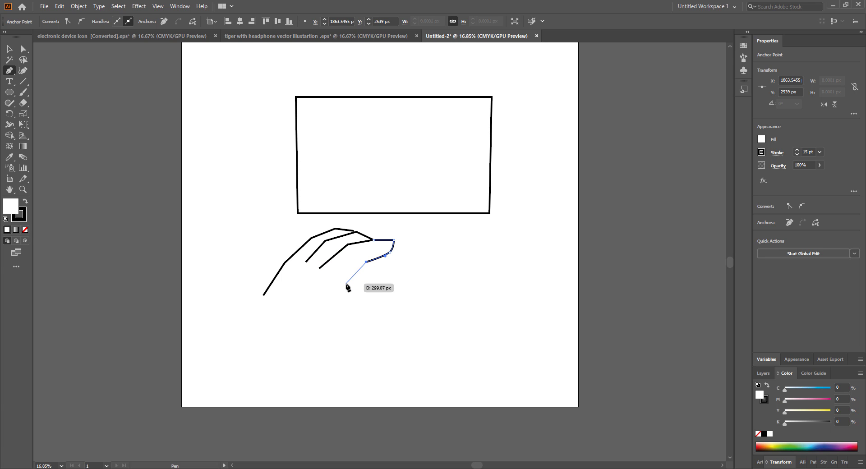
{"action": "left_click", "coordinate": [346, 284]}
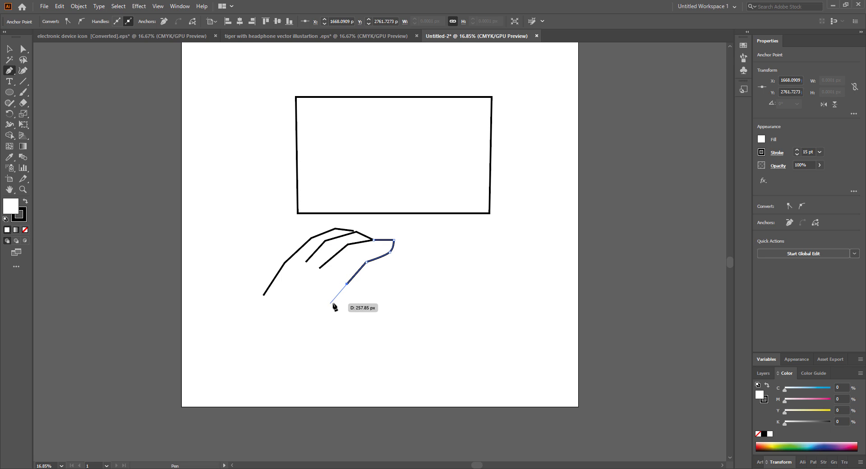
{"action": "left_click", "coordinate": [339, 301]}
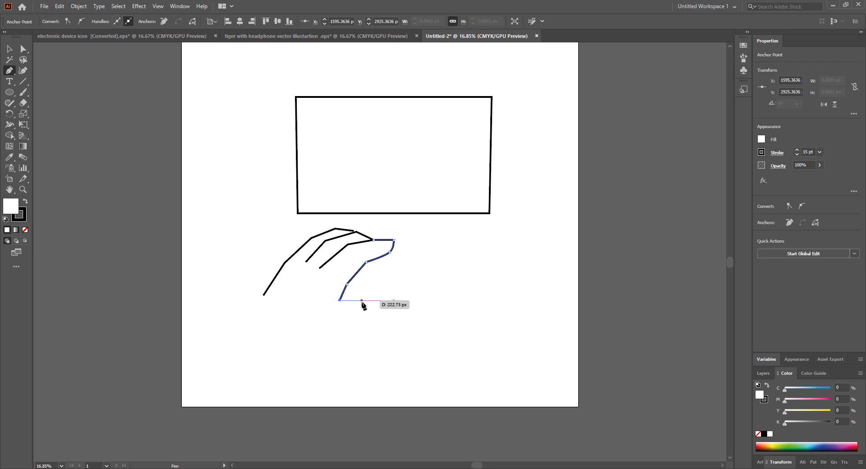
- Continue the path around the thumb through about X 1868, Y 2984 and a rounded tip near X 2164, Y 2853 to X 1936, Y 3171 px
{"action": "left_click", "coordinate": [366, 305]}
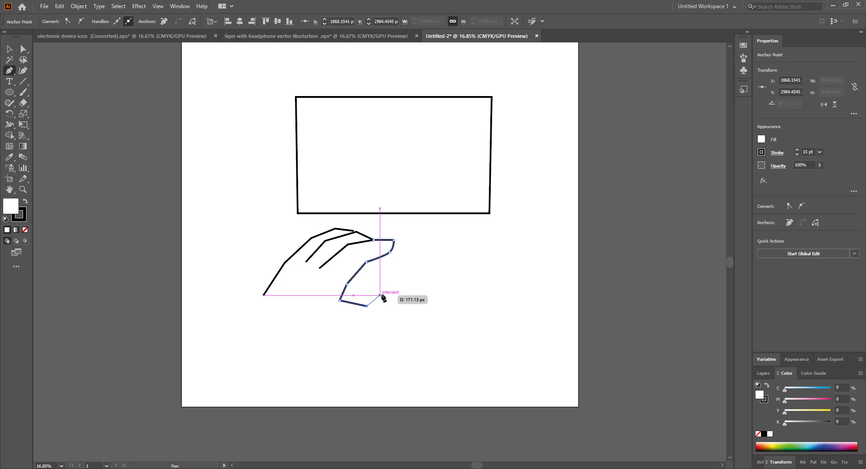
{"action": "left_click", "coordinate": [382, 293]}
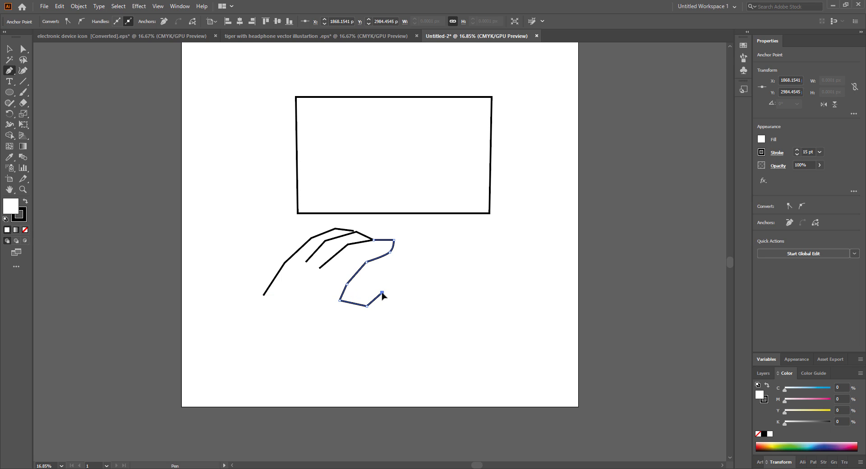
{"action": "left_click_drag", "start_coordinate": [396, 294], "coordinate": [401, 297]}
{"action": "left_click", "coordinate": [396, 294]}
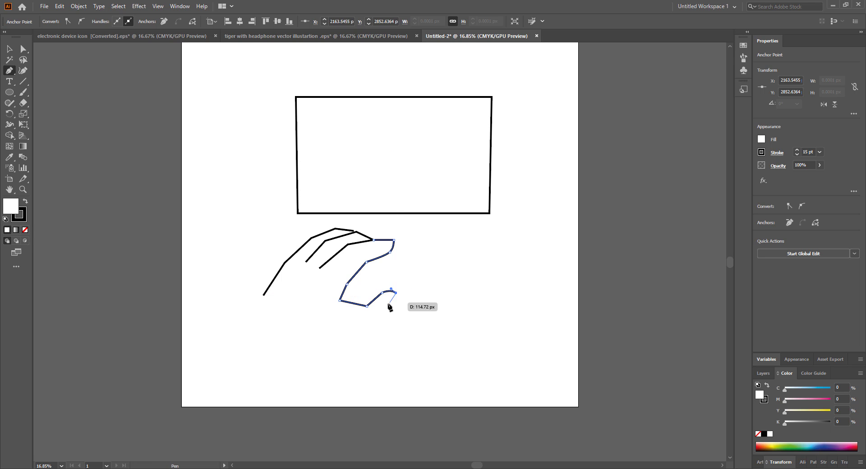
{"action": "left_click", "coordinate": [373, 324]}
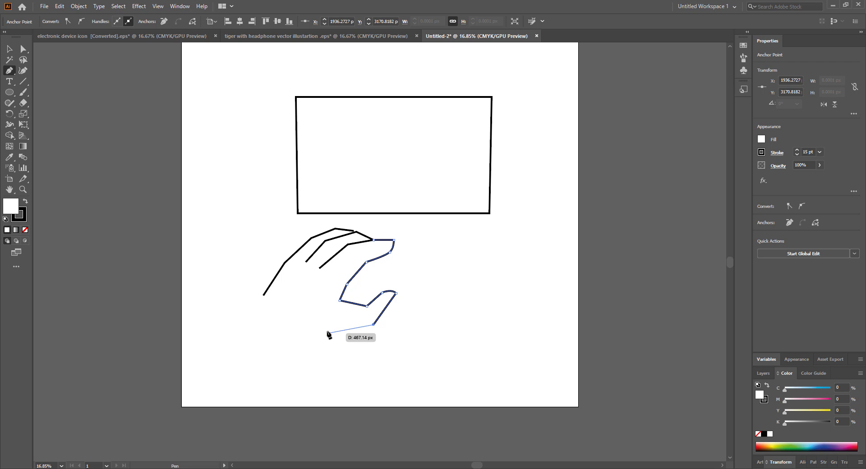
- Extend the path along the palm's curved base to the wrist at about X 986, Y 3348 px, then end and deselect it
{"action": "left_click_drag", "start_coordinate": [326, 331], "coordinate": [312, 326]}
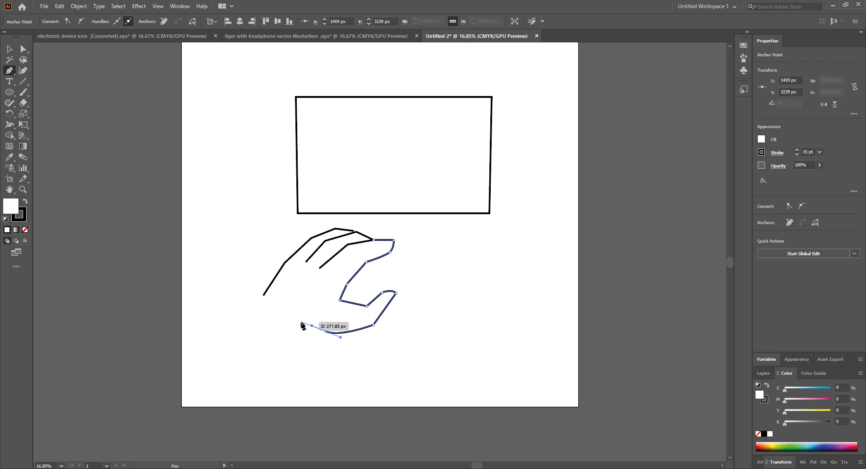
{"action": "left_click", "coordinate": [301, 323]}
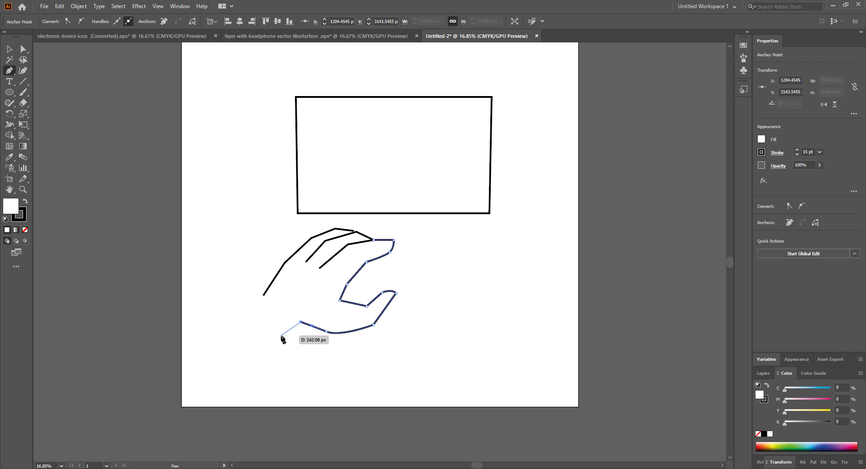
{"action": "left_click_drag", "start_coordinate": [281, 336], "coordinate": [280, 343]}
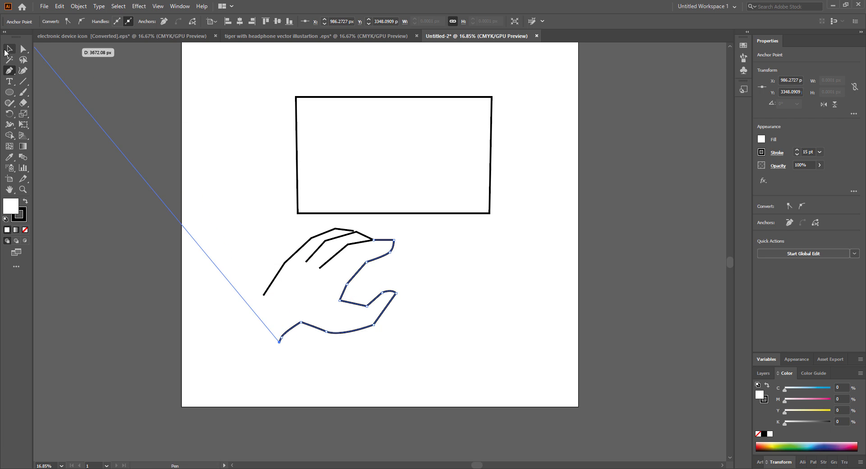
{"action": "left_click", "coordinate": [5, 51]}
{"action": "left_click", "coordinate": [239, 136]}
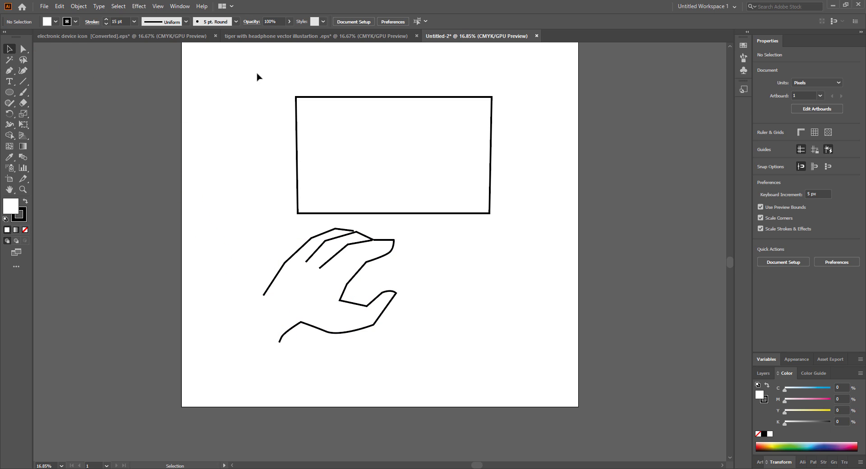
- Enlarge the thumb-and-palm path to about 1252 x 1076 px and reattach its upper end to the fingertip with the Curvature tool
{"action": "left_click", "coordinate": [381, 244]}
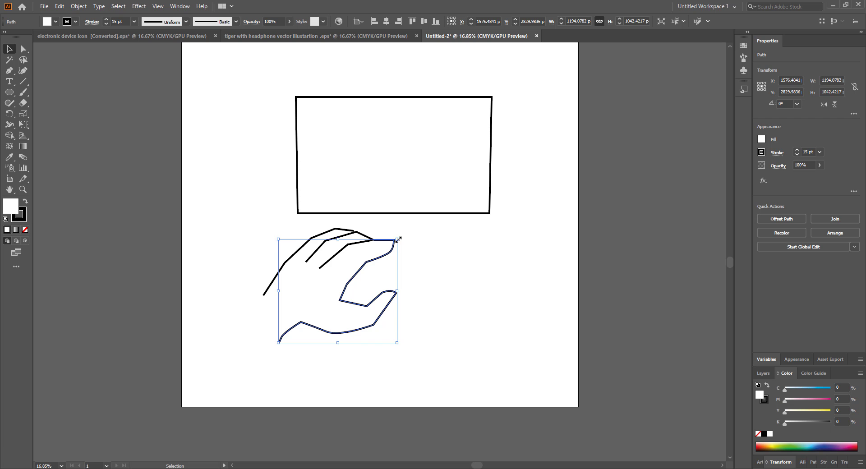
{"action": "left_click_drag", "start_coordinate": [398, 239], "coordinate": [404, 235]}
{"action": "key", "text": "shift+grave"}
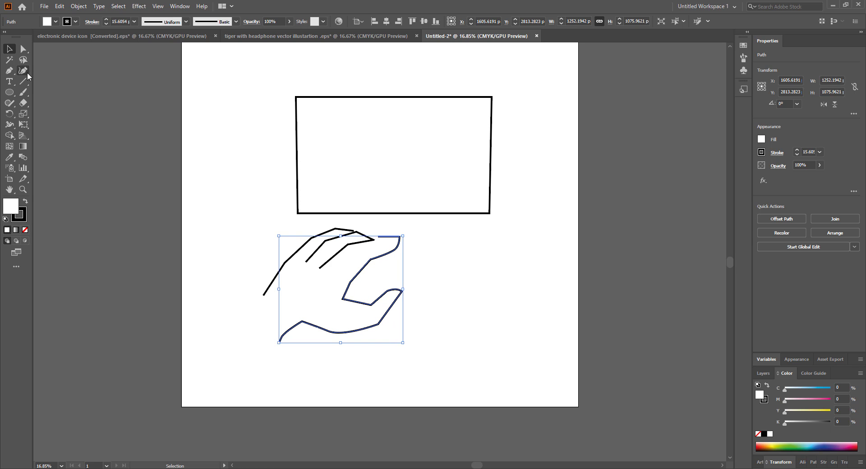
{"action": "left_click", "coordinate": [376, 239]}
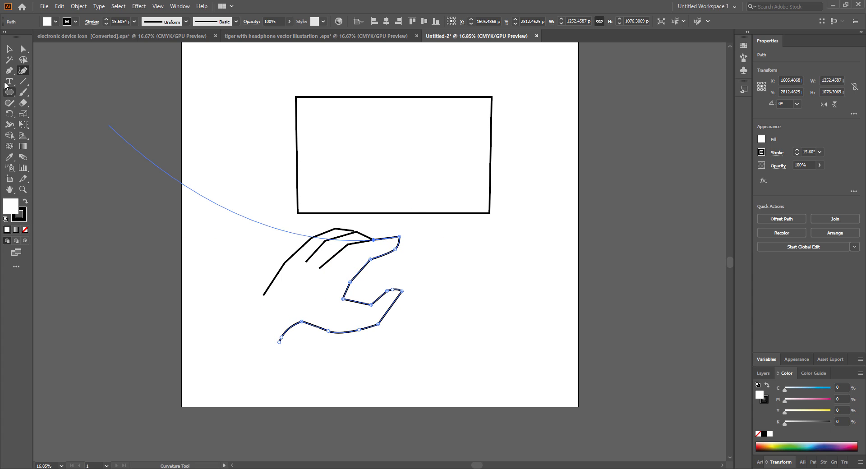
{"action": "left_click", "coordinate": [10, 49]}
{"action": "left_click", "coordinate": [181, 172]}
{"action": "scroll", "coordinate": [257, 231], "scroll_direction": "down", "scroll_amount": 3}
{"action": "scroll", "coordinate": [270, 234], "scroll_direction": "up", "scroll_amount": 2}
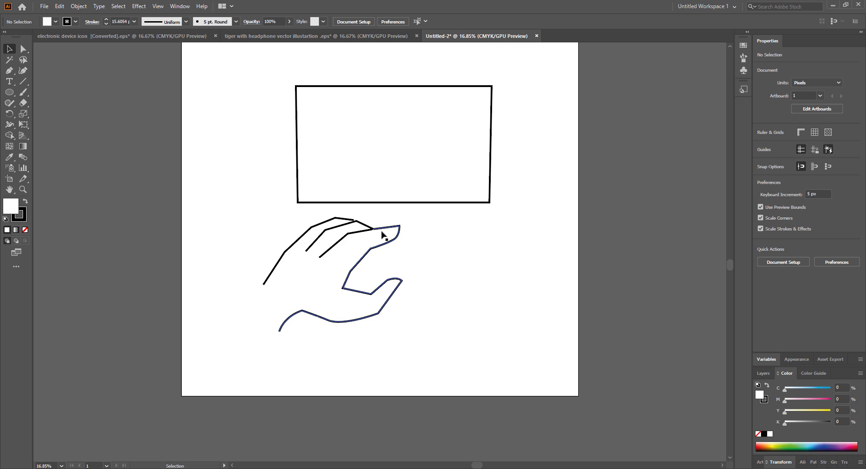
{"action": "scroll", "coordinate": [382, 235], "scroll_direction": "up", "scroll_amount": 1}
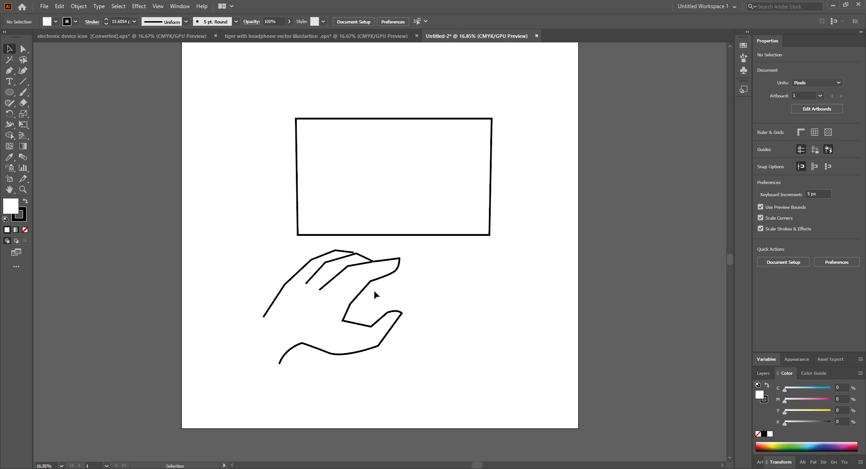
- Move the arching outer path slightly up and left to about X 1212, Y 2477 px and deselect it
{"action": "left_click", "coordinate": [9, 71]}
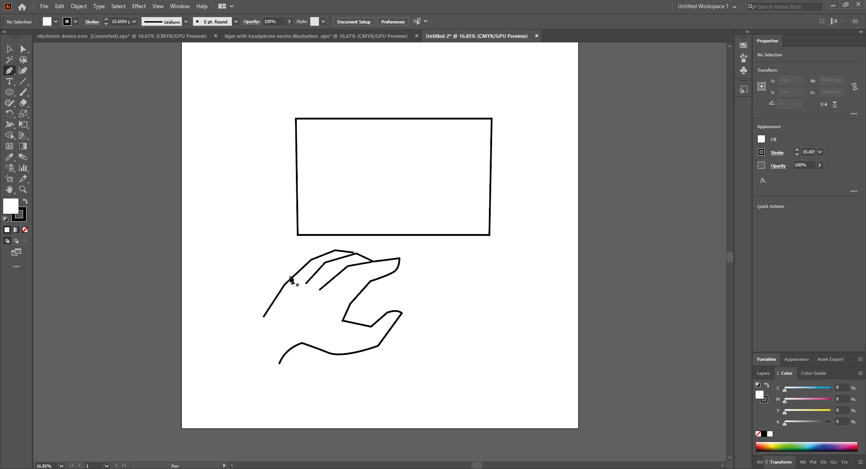
{"action": "left_click", "coordinate": [10, 48]}
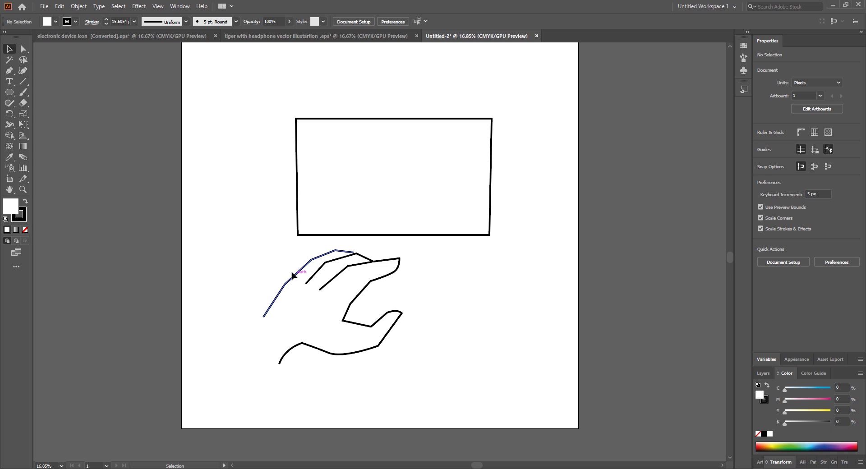
{"action": "left_click_drag", "start_coordinate": [292, 275], "coordinate": [289, 273]}
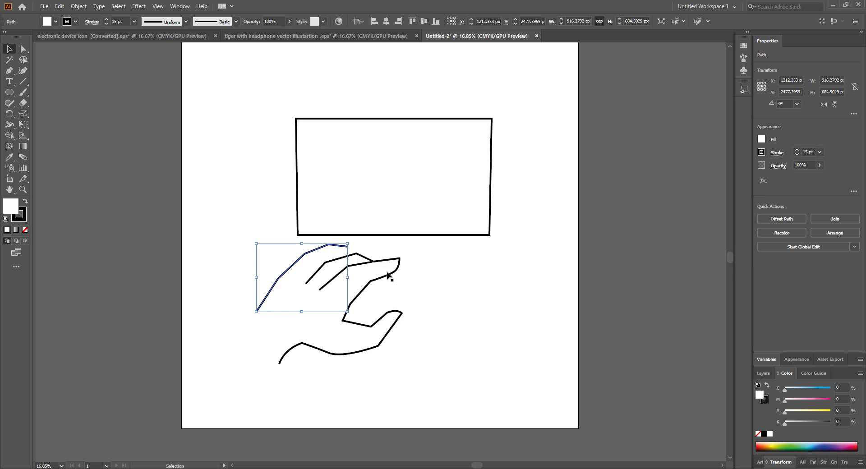
{"action": "left_click", "coordinate": [451, 290]}
- Draw an unfilled three-segment finger line inside the outer path, from about X 1177, Y 2398 to X 1786, Y 2245 px, and deselect it
{"action": "left_click", "coordinate": [9, 70]}
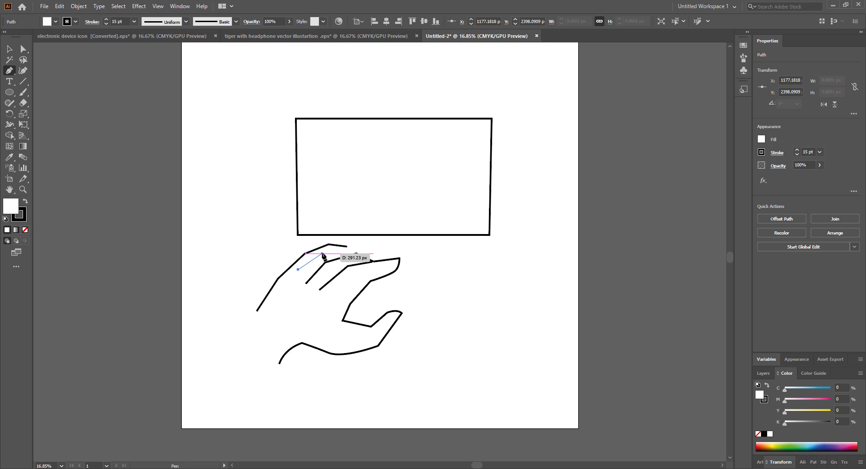
{"action": "left_click", "coordinate": [347, 247]}
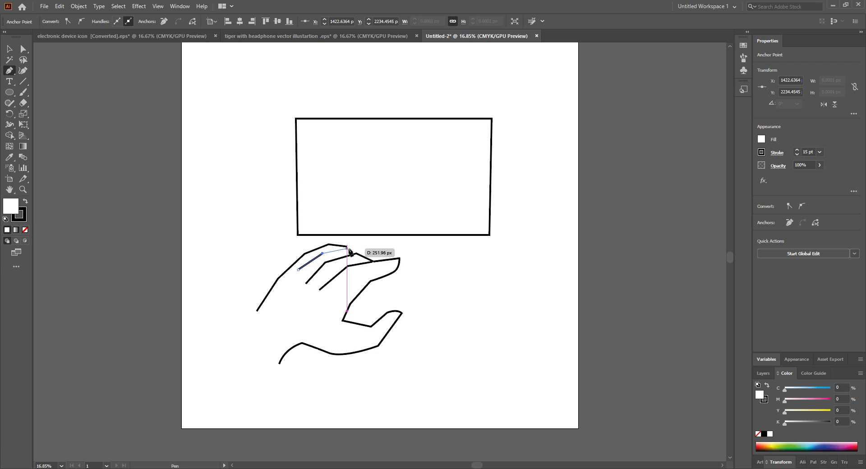
{"action": "left_click", "coordinate": [373, 260]}
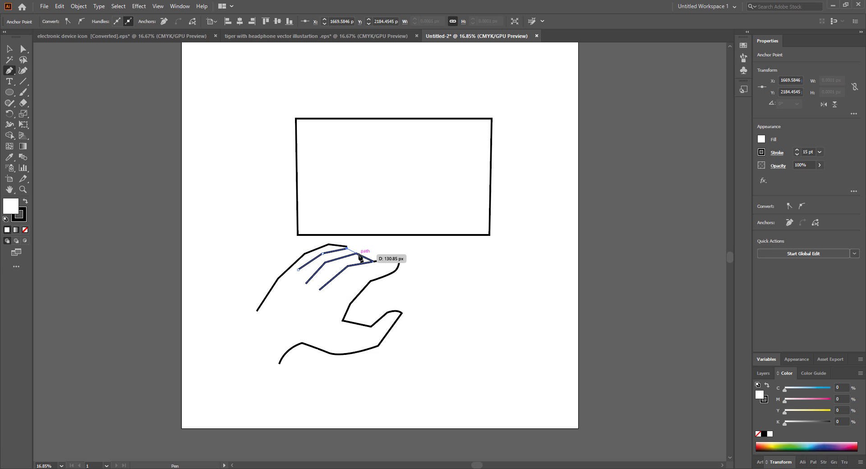
{"action": "left_click", "coordinate": [359, 255]}
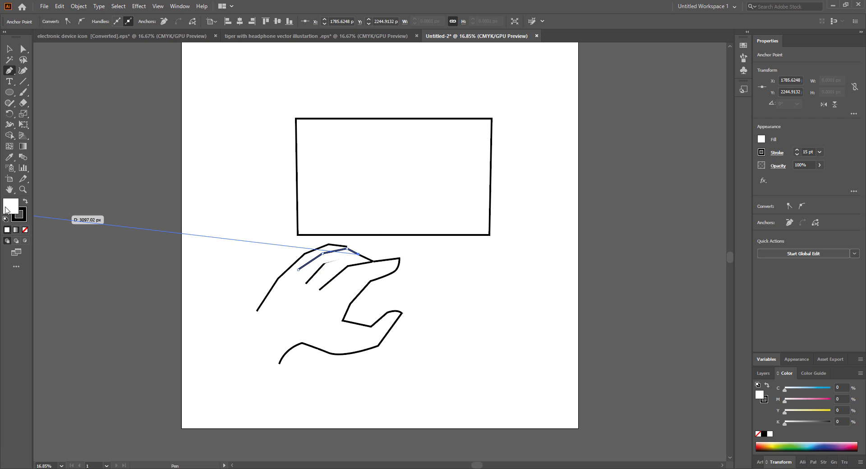
{"action": "left_click", "coordinate": [25, 231]}
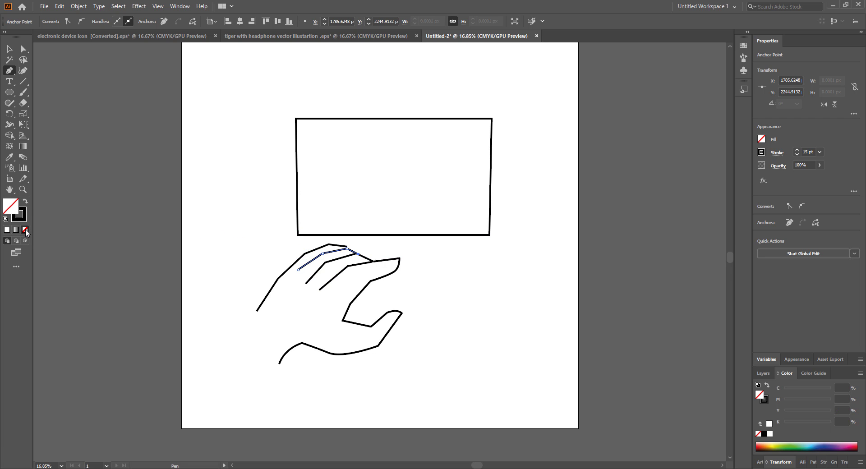
{"action": "left_click", "coordinate": [9, 48]}
{"action": "left_click", "coordinate": [102, 120]}
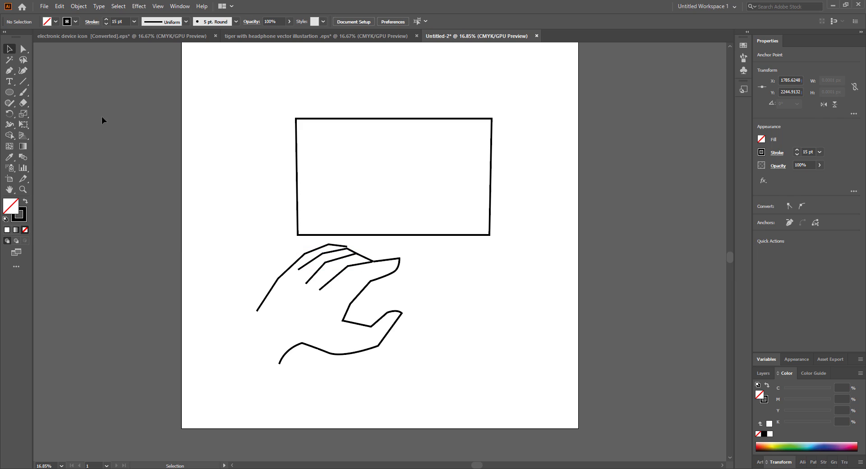
- Shrink the thumb-and-palm path to about 1004 x 891 px and reshape its index fingertip and upper end with the Curvature tool
{"action": "left_click", "coordinate": [365, 327]}
{"action": "mouse_move", "coordinate": [403, 364]}
{"action": "left_mouse_down"}
{"action": "mouse_move", "coordinate": [393, 398]}
{"action": "mouse_move", "coordinate": [379, 347]}
{"action": "left_mouse_up"}
{"action": "left_click", "coordinate": [23, 71]}
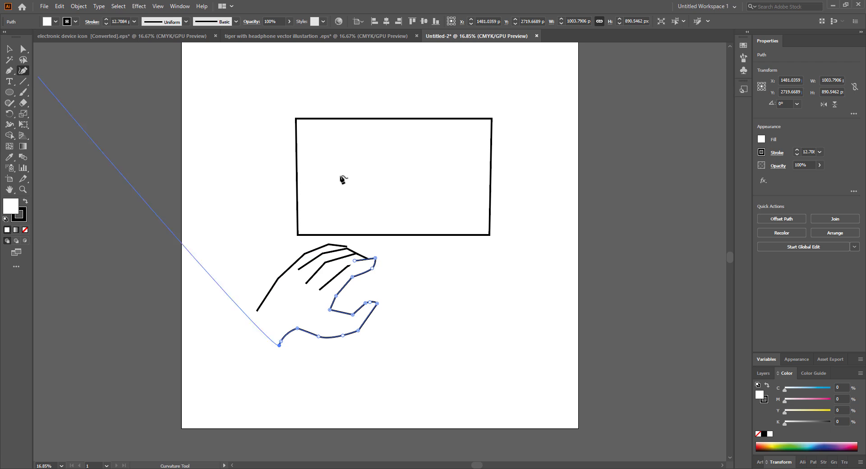
{"action": "left_click", "coordinate": [387, 256]}
{"action": "left_click_drag", "start_coordinate": [380, 256], "coordinate": [366, 259]}
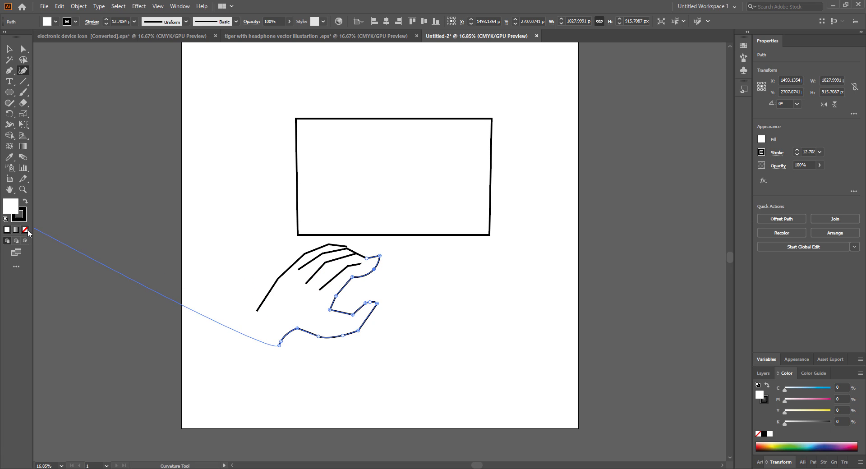
- Remove the thumb-and-palm path's fill, reattach its upper end to the finger lines, reshape the tip into a short point, and deselect it
{"action": "left_click", "coordinate": [28, 230]}
{"action": "left_click_drag", "start_coordinate": [367, 259], "coordinate": [373, 261]}
{"action": "left_click", "coordinate": [384, 260]}
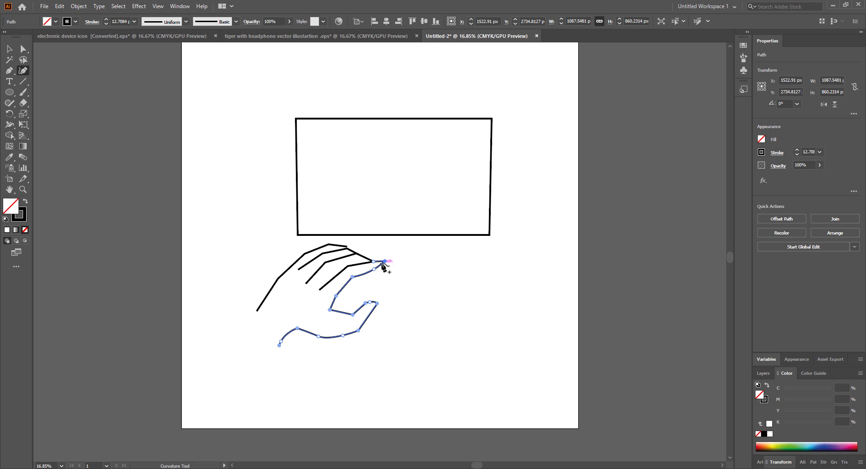
{"action": "left_click_drag", "start_coordinate": [380, 262], "coordinate": [381, 262]}
{"action": "left_click", "coordinate": [9, 49]}
{"action": "left_click", "coordinate": [210, 220]}
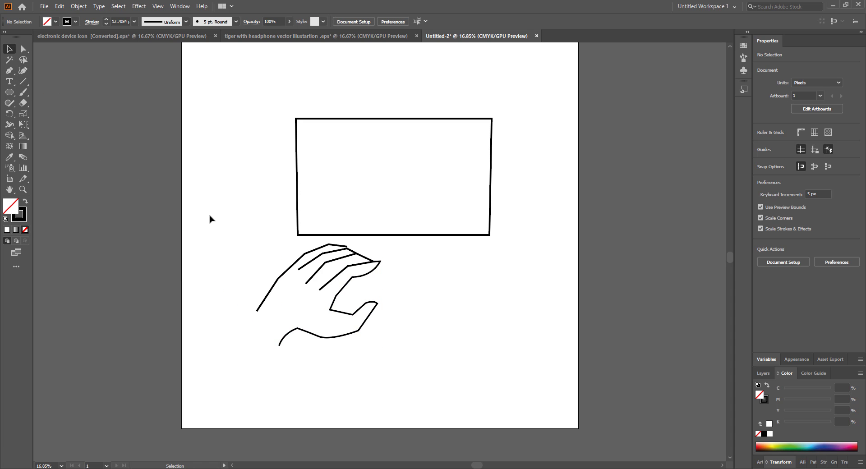
- Scale all the hand paths together down to about 1123 x 958 px and deselect them
{"action": "mouse_move", "coordinate": [232, 270]}
{"action": "left_mouse_down"}
{"action": "mouse_move", "coordinate": [401, 388]}
{"action": "mouse_move", "coordinate": [408, 381]}
{"action": "left_mouse_up"}
{"action": "left_click_drag", "start_coordinate": [380, 346], "coordinate": [369, 340]}
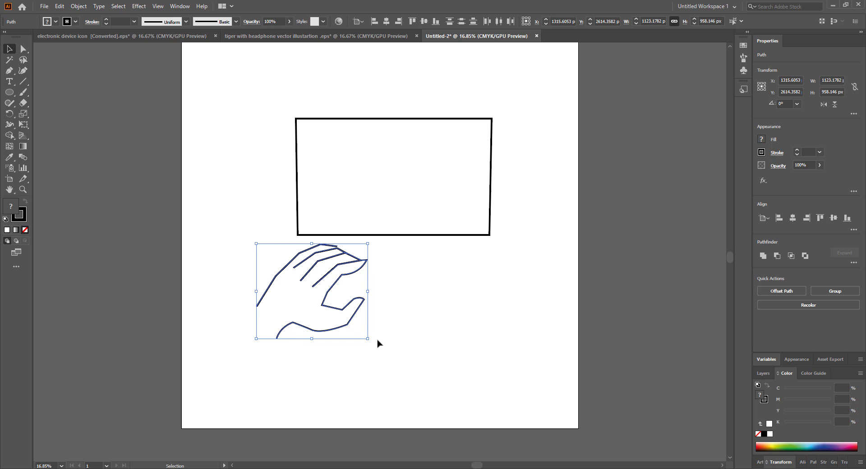
{"action": "left_click", "coordinate": [397, 342]}
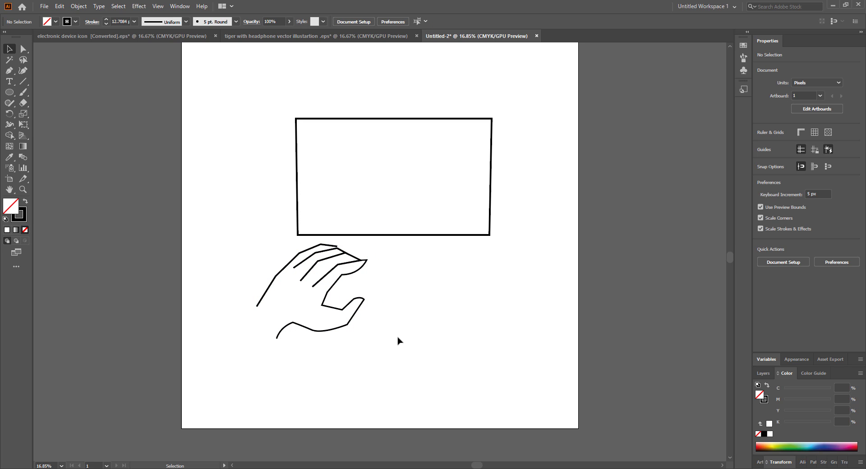
- Undo the last scaling of the hand and smooth the thumb-and-palm path around the thumb web, thumb and lower palm with the Curvature tool
{"action": "key", "text": "ctrl+z"}
{"action": "left_click", "coordinate": [403, 343]}
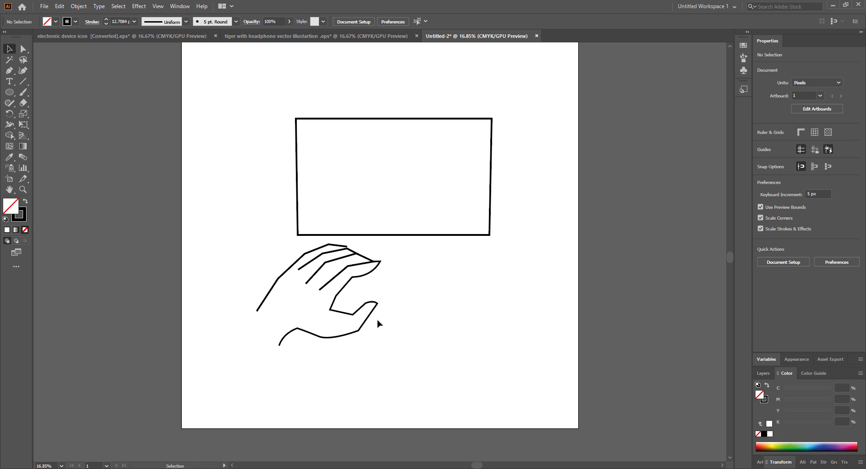
{"action": "left_click", "coordinate": [334, 310]}
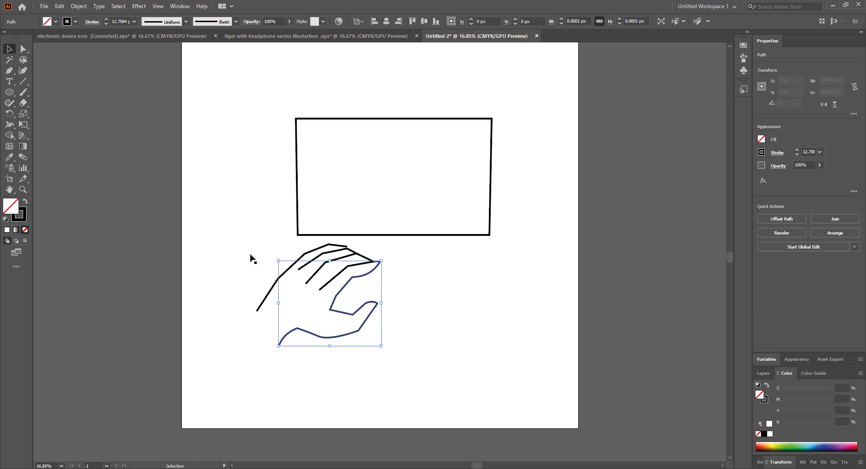
{"action": "left_click", "coordinate": [22, 70]}
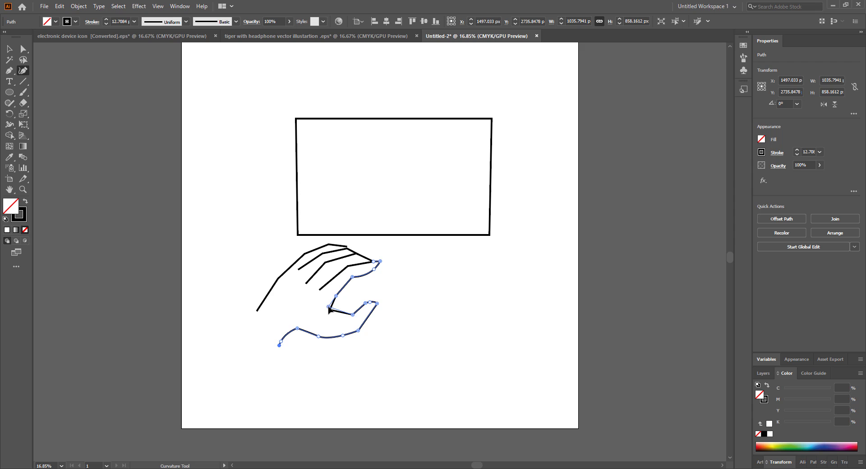
{"action": "left_click_drag", "start_coordinate": [328, 306], "coordinate": [317, 331]}
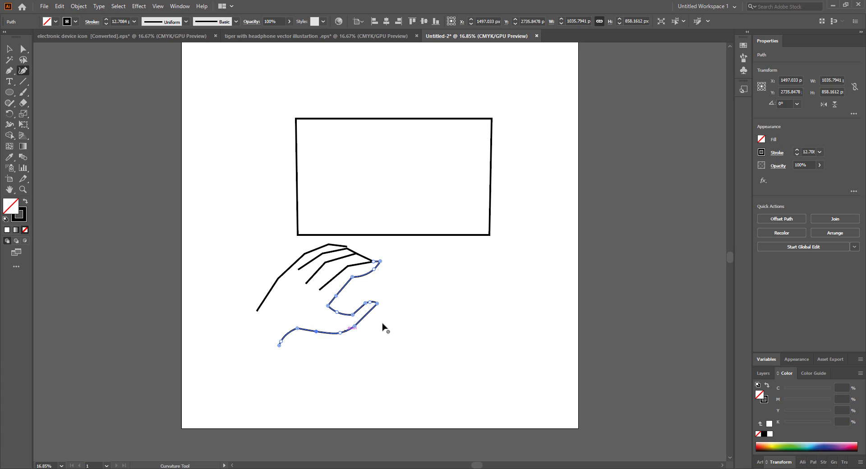
{"action": "left_click_drag", "start_coordinate": [351, 315], "coordinate": [360, 300]}
{"action": "left_click", "coordinate": [375, 301]}
{"action": "left_click_drag", "start_coordinate": [355, 326], "coordinate": [339, 331]}
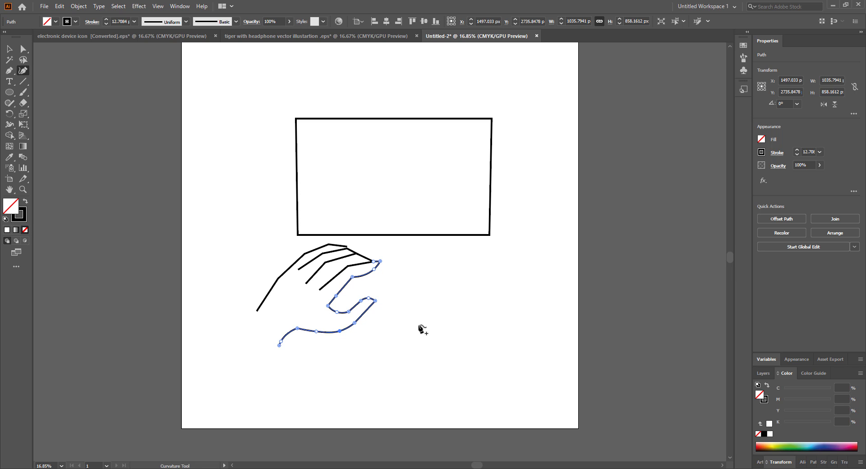
{"action": "left_click", "coordinate": [9, 51]}
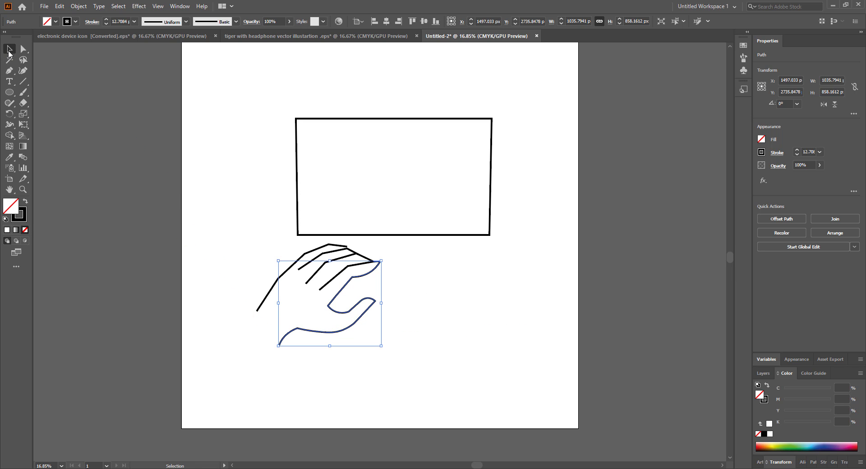
{"action": "left_click", "coordinate": [424, 311]}
- Move all the hand paths off the artboard onto the dark canvas and remove the white fill from the finger and outer paths
{"action": "left_click_drag", "start_coordinate": [244, 257], "coordinate": [428, 358]}
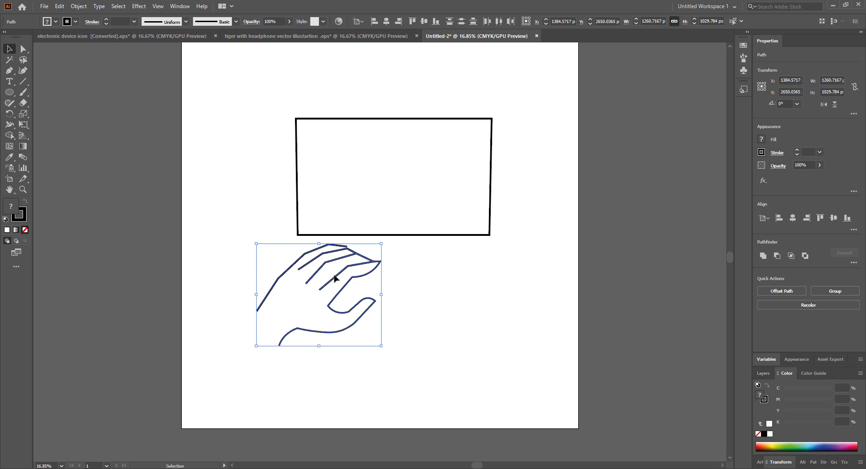
{"action": "left_click_drag", "start_coordinate": [334, 279], "coordinate": [144, 271]}
{"action": "left_click", "coordinate": [139, 271]}
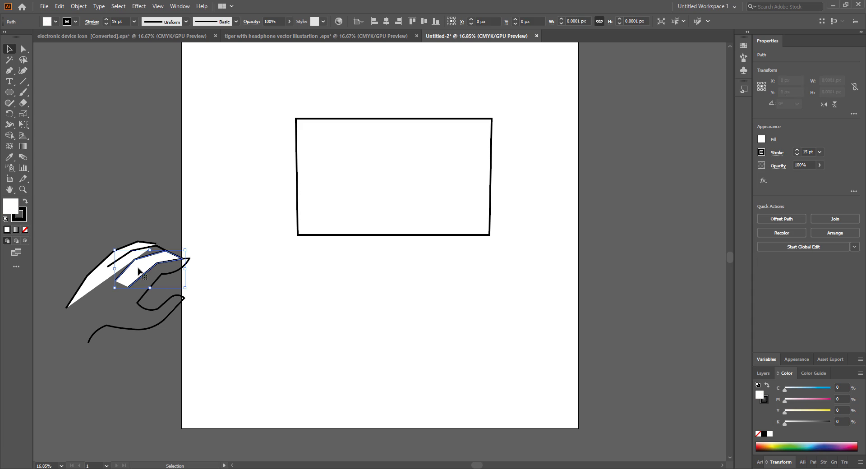
{"action": "left_click", "coordinate": [104, 233]}
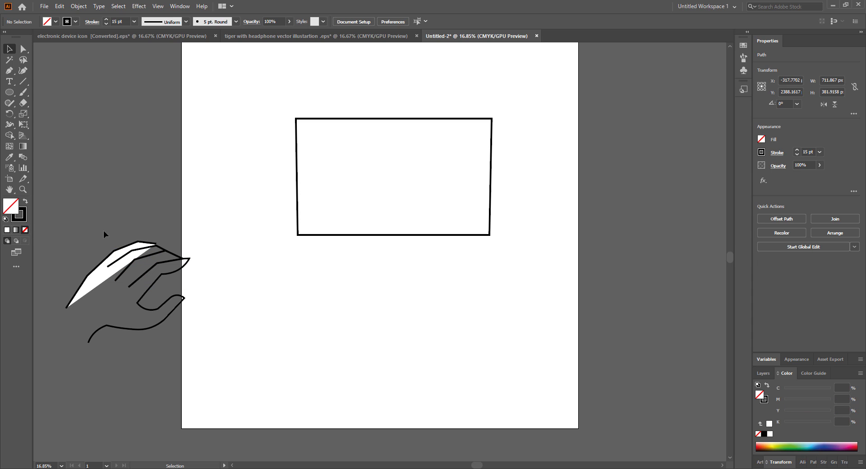
{"action": "left_click", "coordinate": [107, 266]}
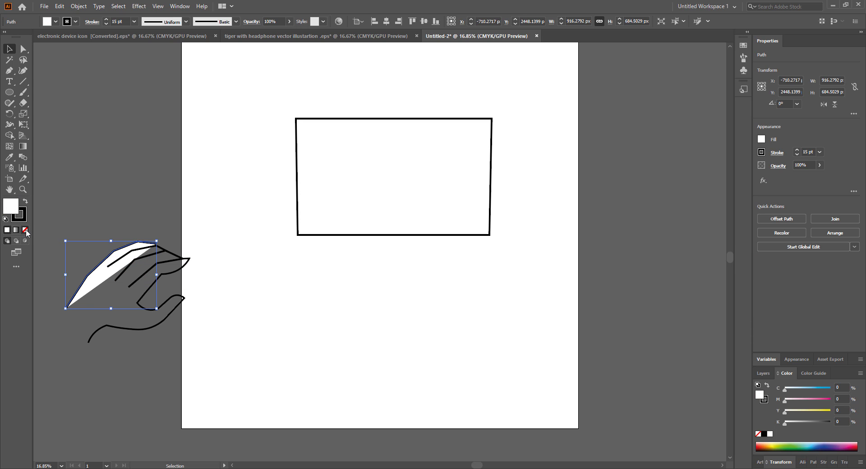
{"action": "left_click", "coordinate": [25, 230]}
{"action": "left_click", "coordinate": [110, 208]}
{"action": "left_click_drag", "start_coordinate": [77, 232], "coordinate": [216, 334]}
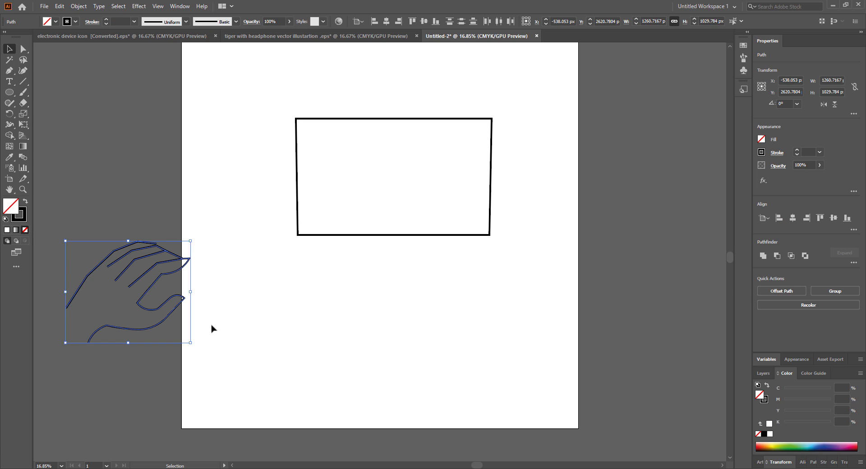
{"action": "left_click", "coordinate": [234, 315]}
- Move the upper end point of the hand's outer path onto the adjoining finger line with the Curvature tool and deselect it
{"action": "left_click", "coordinate": [156, 243]}
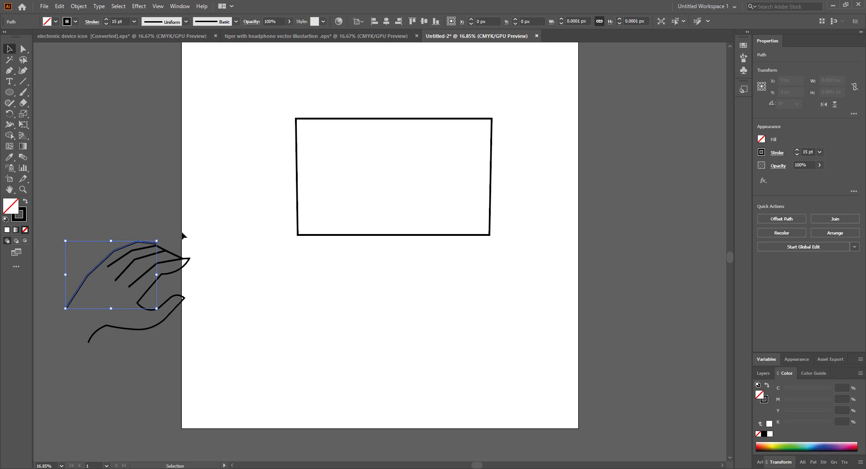
{"action": "left_click", "coordinate": [22, 71]}
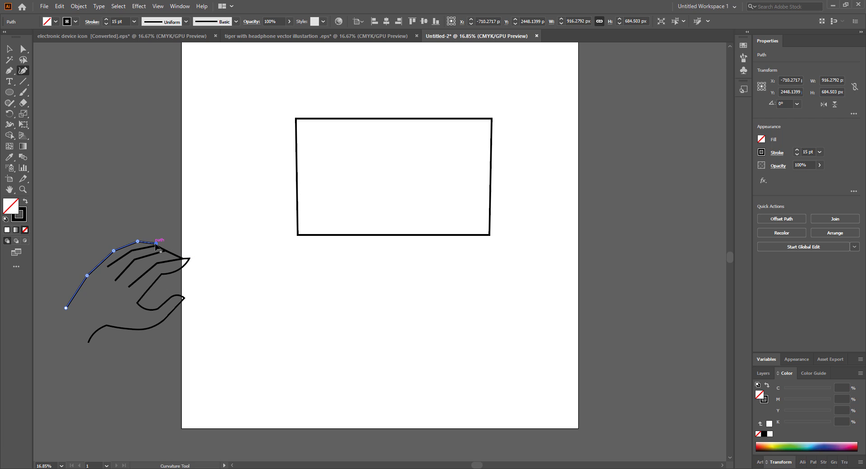
{"action": "left_click", "coordinate": [156, 245]}
{"action": "left_click", "coordinate": [9, 49]}
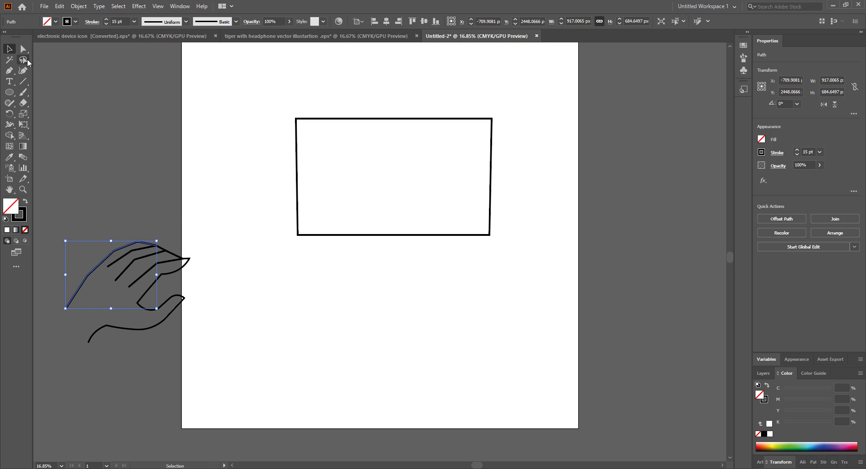
{"action": "left_click", "coordinate": [137, 197]}
- Move the whole hand back below the frame at about X 1320, Y 2621 px and paste a copy in front of it
{"action": "left_click", "coordinate": [181, 301]}
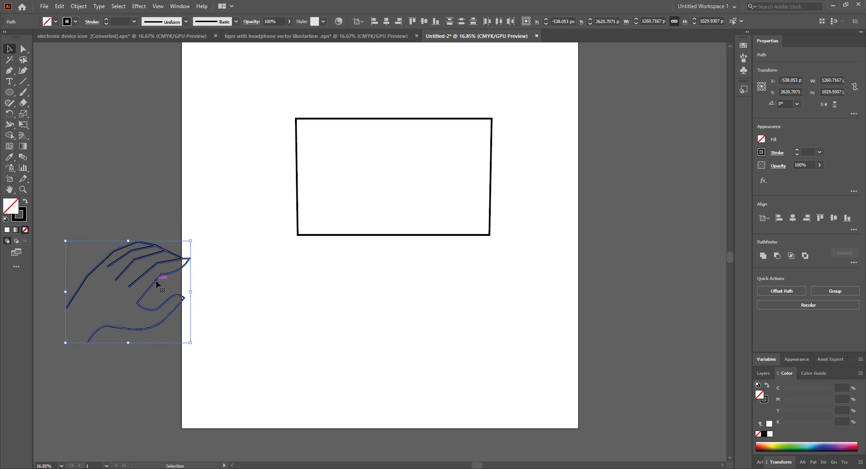
{"action": "left_click_drag", "start_coordinate": [158, 284], "coordinate": [342, 285]}
{"action": "left_click", "coordinate": [415, 320]}
{"action": "left_click_drag", "start_coordinate": [230, 265], "coordinate": [345, 303]}
{"action": "left_click", "coordinate": [427, 351]}
{"action": "right_click", "coordinate": [339, 294]}
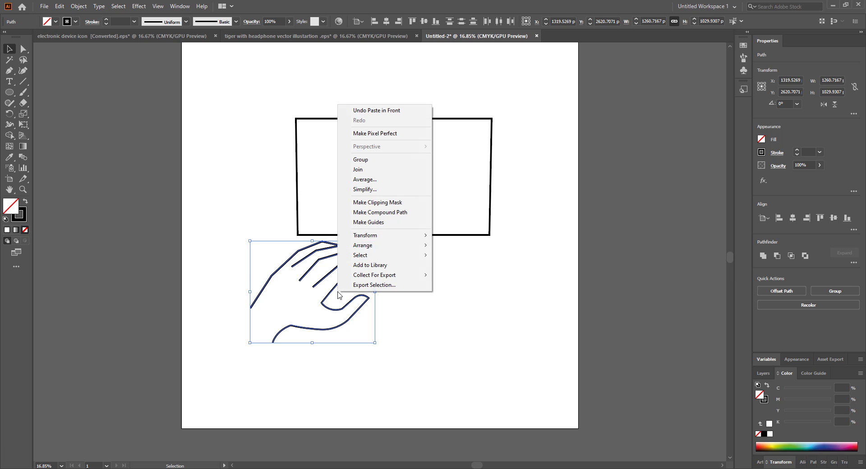
{"action": "mouse_move", "coordinate": [383, 235]}
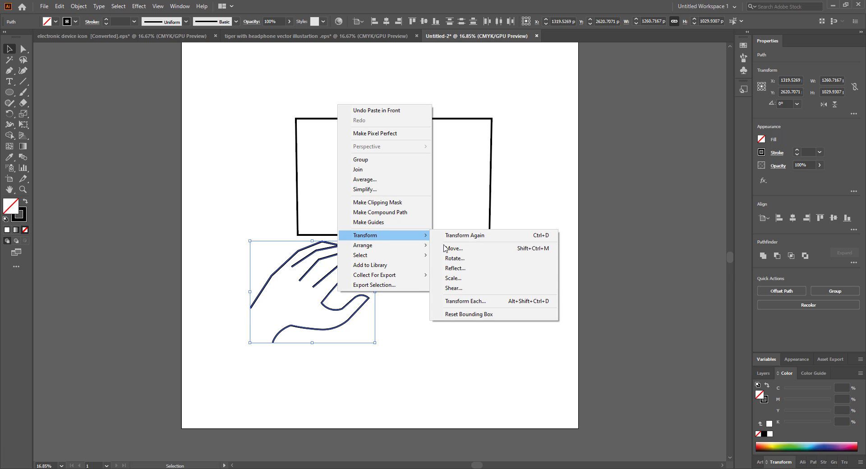
{"action": "left_click", "coordinate": [462, 269]}
{"action": "left_click", "coordinate": [580, 253]}
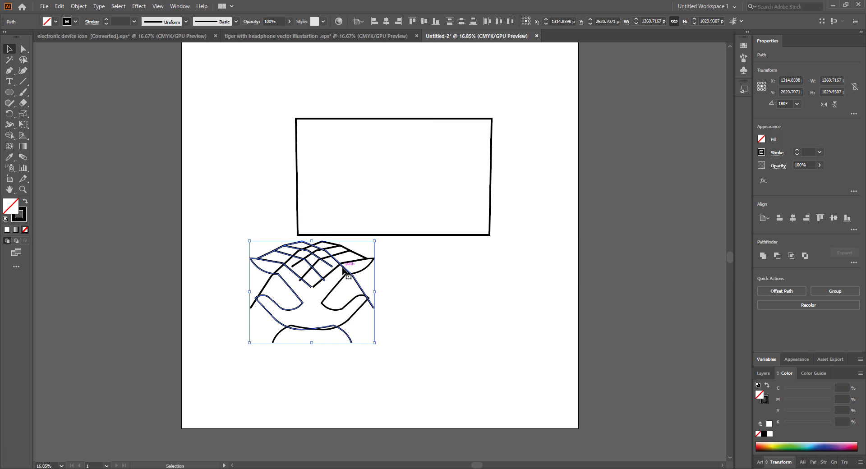
{"action": "left_click_drag", "start_coordinate": [343, 270], "coordinate": [475, 276]}
{"action": "key", "text": "ctrl"}
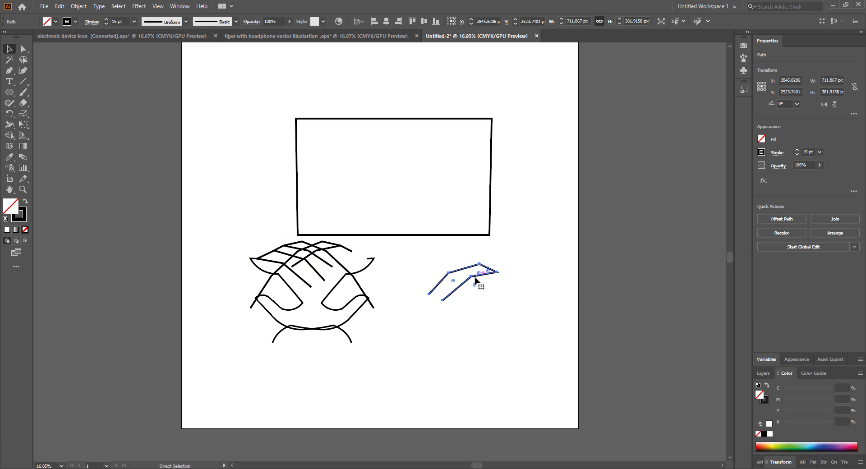
{"action": "key", "text": "ctrl+z"}
{"action": "key", "text": "ctrl+z"}
{"action": "key", "text": "ctrl+z"}
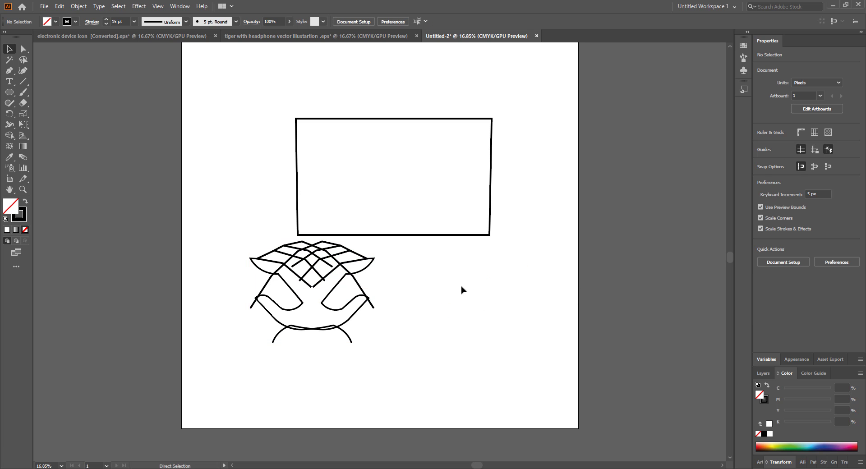
- Group the pasted hand copy and place it mirrored horizontally opposite the original hand, below the frame's other side
{"action": "key", "text": "ctrl+g"}
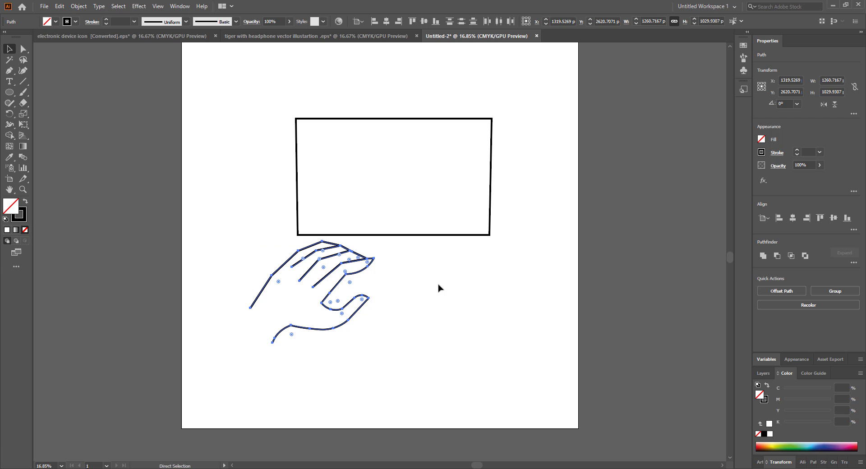
{"action": "right_click", "coordinate": [337, 286]}
{"action": "mouse_move", "coordinate": [410, 387]}
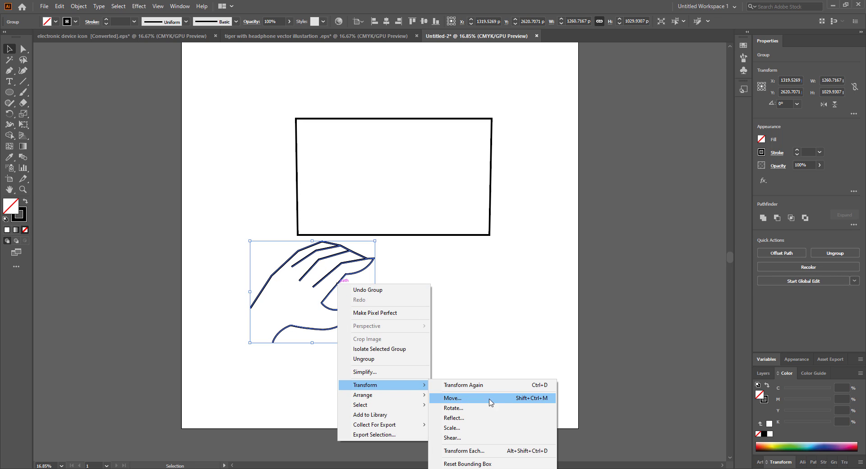
{"action": "left_click", "coordinate": [470, 418]}
{"action": "left_click", "coordinate": [541, 251]}
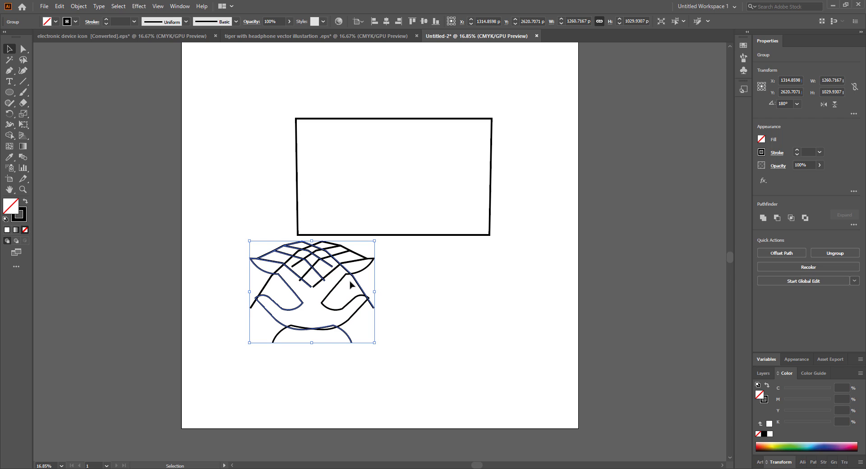
{"action": "left_click_drag", "start_coordinate": [351, 284], "coordinate": [521, 286]}
{"action": "left_click", "coordinate": [548, 221]}
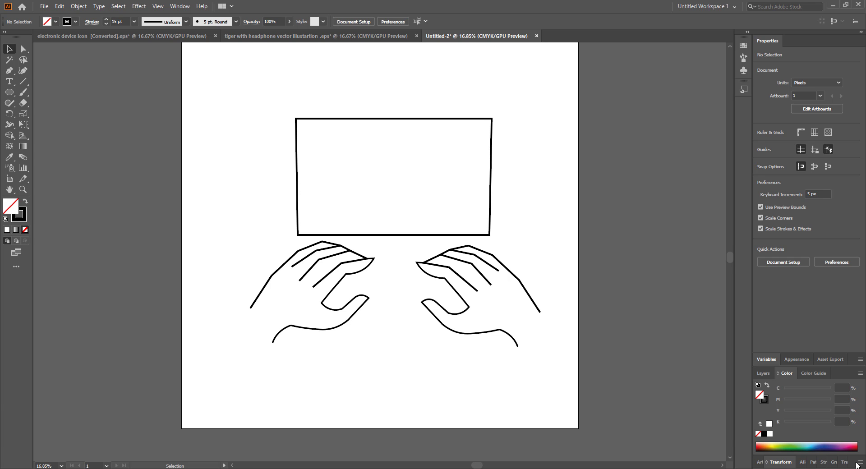
- Draw a slanted line about 489 x 577 px with the Pen tool, from the frame's lower-left corner outward past the left hand
{"action": "left_click", "coordinate": [9, 70]}
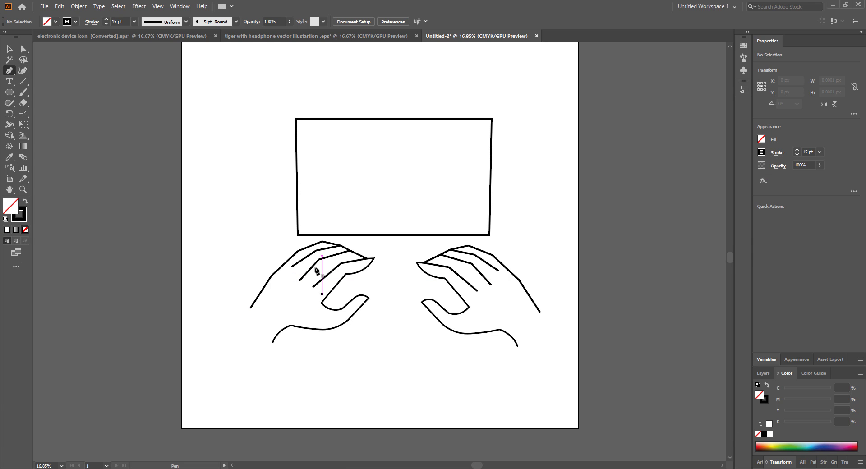
{"action": "left_click", "coordinate": [298, 235]}
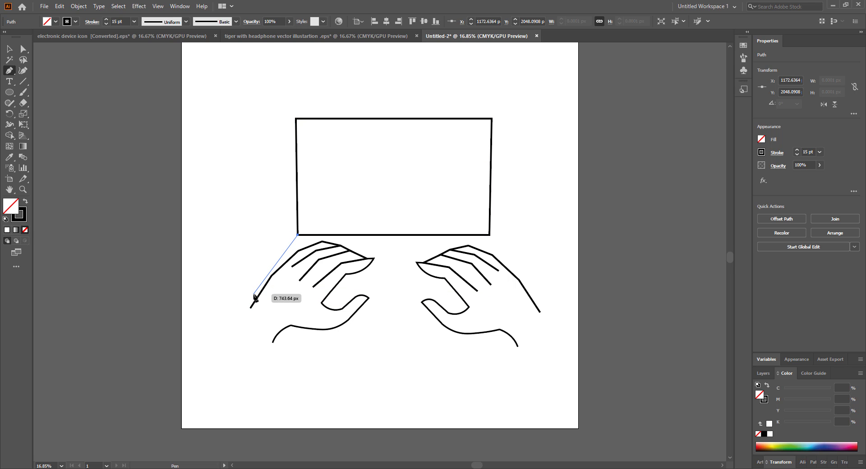
{"action": "left_click", "coordinate": [251, 292]}
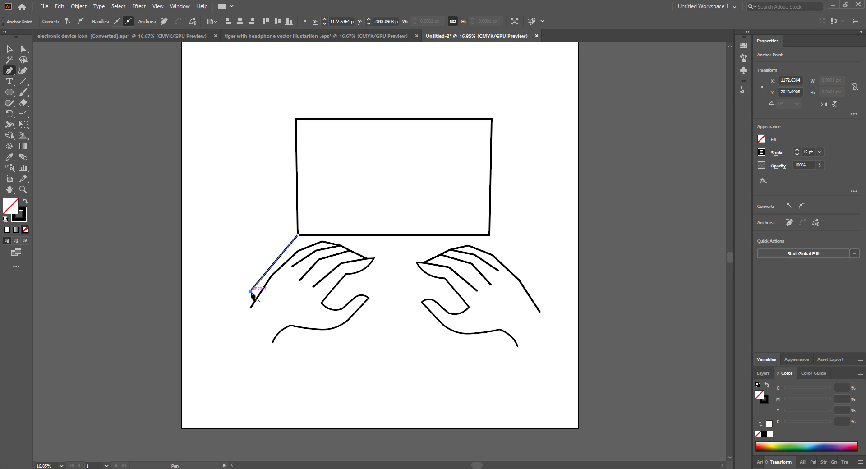
{"action": "left_click", "coordinate": [9, 49]}
{"action": "left_click", "coordinate": [259, 341]}
- Group all paths of the left hand and shift the group slightly inward, away from the slanted line
{"action": "left_click_drag", "start_coordinate": [225, 307], "coordinate": [398, 357]}
{"action": "left_click", "coordinate": [324, 263], "text": "shift"}
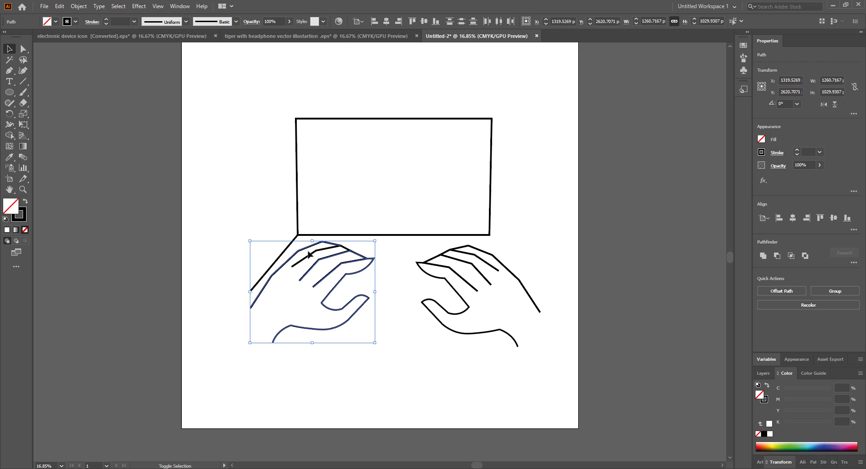
{"action": "left_click", "coordinate": [310, 255], "text": "shift"}
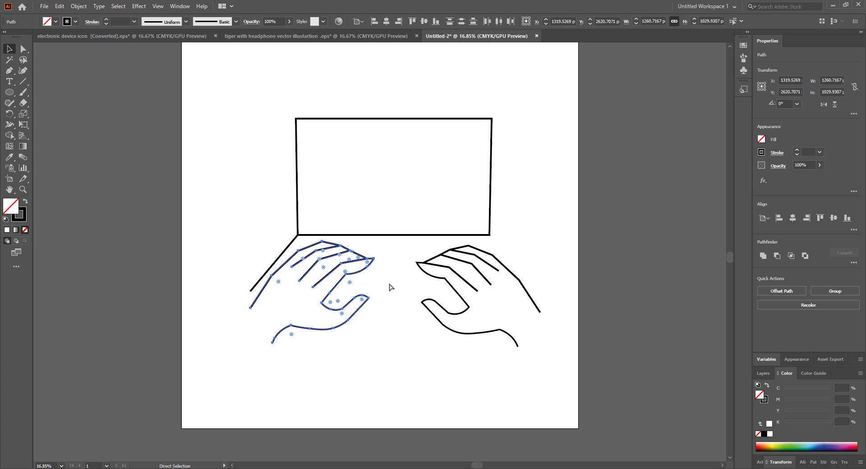
{"action": "key", "text": "ctrl+g"}
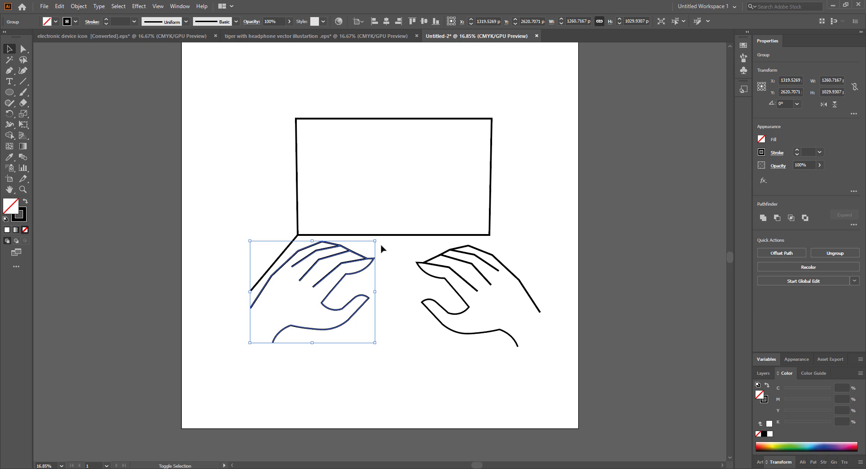
{"action": "left_click_drag", "start_coordinate": [325, 261], "coordinate": [336, 262]}
- Nudge the mirrored hand group horizontally toward the left hand to about X 2931 px and deselect it
{"action": "left_click", "coordinate": [480, 263]}
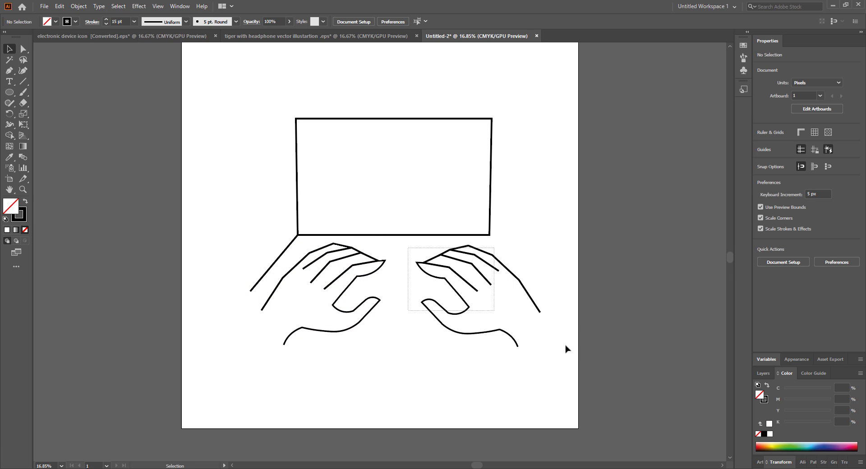
{"action": "left_click", "coordinate": [530, 287]}
{"action": "key", "text": "Left"}
{"action": "key", "text": "Left"}
{"action": "key", "text": "Left"}
{"action": "key", "text": "Left"}
{"action": "key", "text": "Left"}
{"action": "key", "text": "Left"}
{"action": "key", "text": "Left"}
{"action": "key", "text": "Left"}
{"action": "key", "text": "Left"}
{"action": "key", "text": "Left"}
{"action": "key", "text": "Left"}
{"action": "key", "text": "Left"}
{"action": "key", "text": "Left"}
{"action": "key", "text": "Left"}
{"action": "key", "text": "Left"}
{"action": "key", "text": "Left"}
{"action": "key", "text": "Left"}
{"action": "key", "text": "Left"}
{"action": "key", "text": "Left"}
{"action": "key", "text": "Left"}
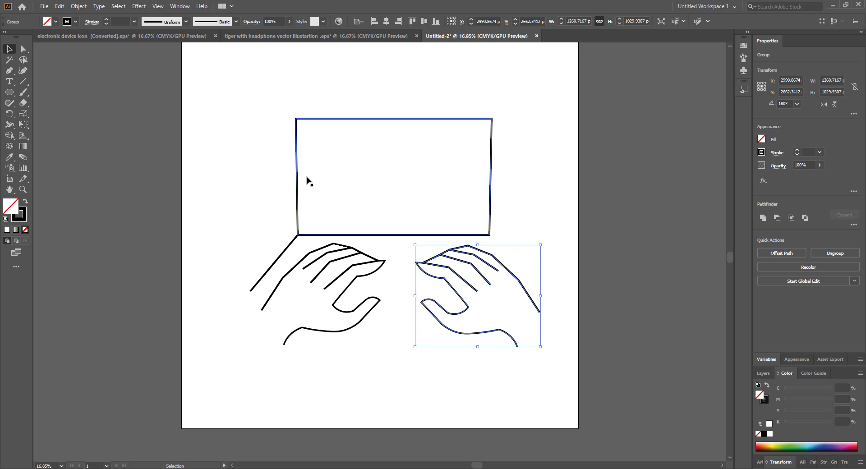
{"action": "key", "text": "Left"}
{"action": "key", "text": "Left"}
{"action": "key", "text": "Left"}
{"action": "key", "text": "Left"}
{"action": "key", "text": "Left"}
{"action": "key", "text": "Left"}
{"action": "key", "text": "Left"}
{"action": "key", "text": "Left"}
{"action": "key", "text": "Left"}
{"action": "key", "text": "Left"}
{"action": "key", "text": "Left"}
{"action": "key", "text": "Left"}
{"action": "key", "text": "Left"}
{"action": "key", "text": "Left"}
{"action": "key", "text": "Left"}
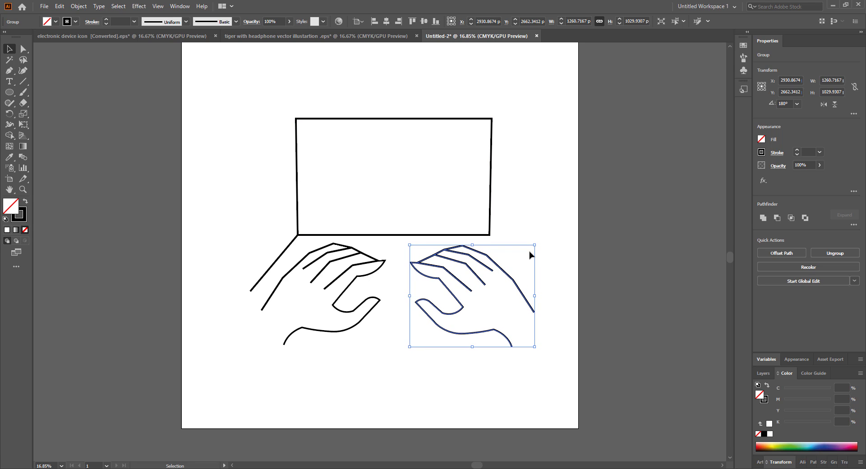
{"action": "left_click", "coordinate": [554, 229]}
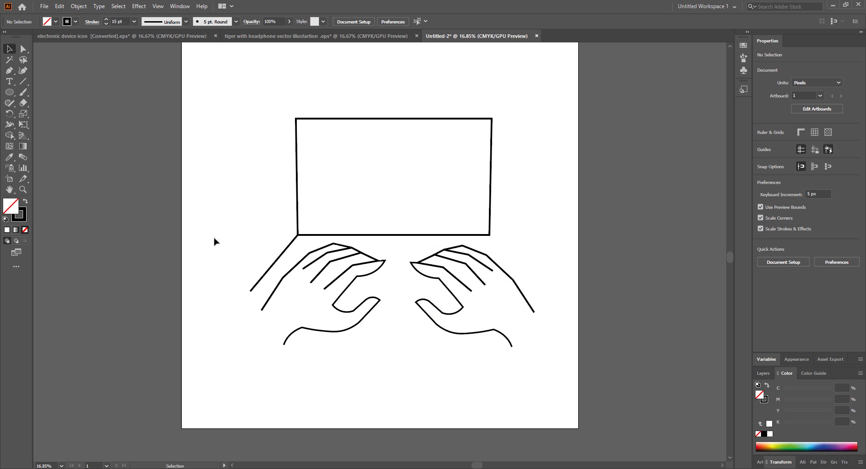
- Copy the slanted side line, reflect the copy, and attach it to the frame's lower-right corner beside the right hand
{"action": "left_click", "coordinate": [267, 275]}
{"action": "left_click_drag", "start_coordinate": [267, 275], "coordinate": [582, 269]}
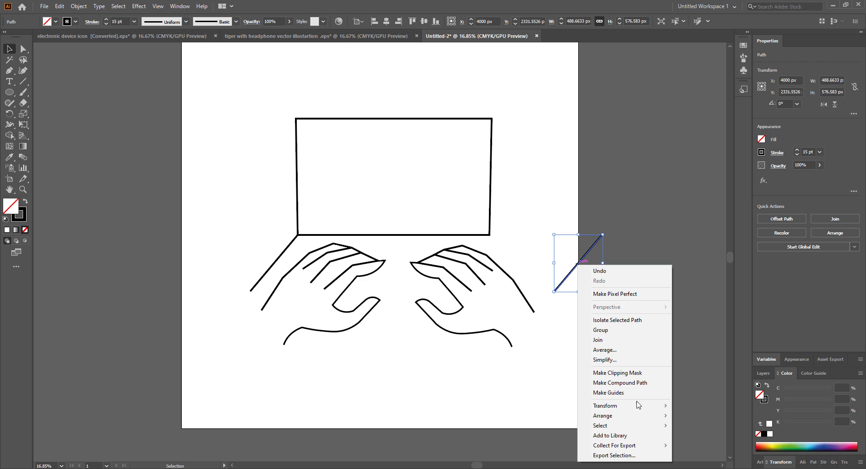
{"action": "mouse_move", "coordinate": [636, 406]}
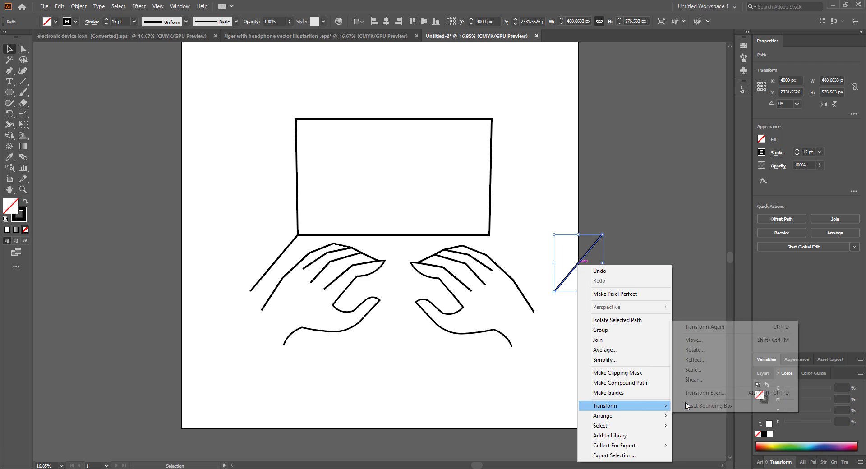
{"action": "left_click", "coordinate": [705, 360]}
{"action": "left_click", "coordinate": [588, 250]}
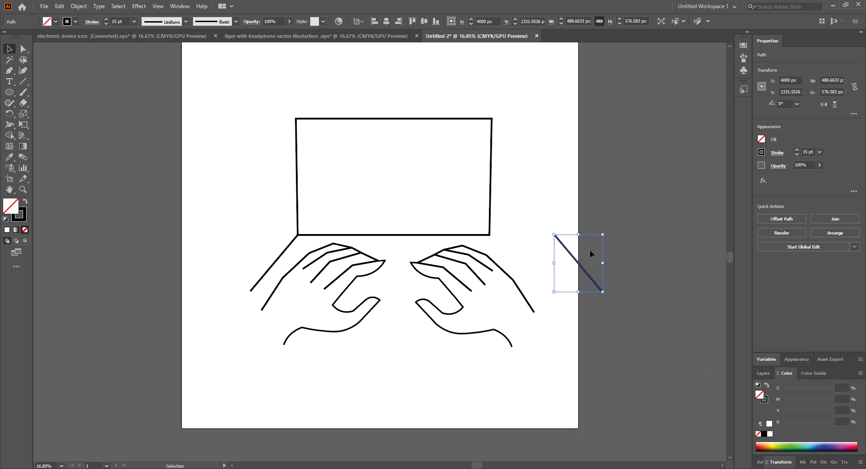
{"action": "left_click_drag", "start_coordinate": [578, 263], "coordinate": [511, 263]}
{"action": "left_click", "coordinate": [536, 225]}
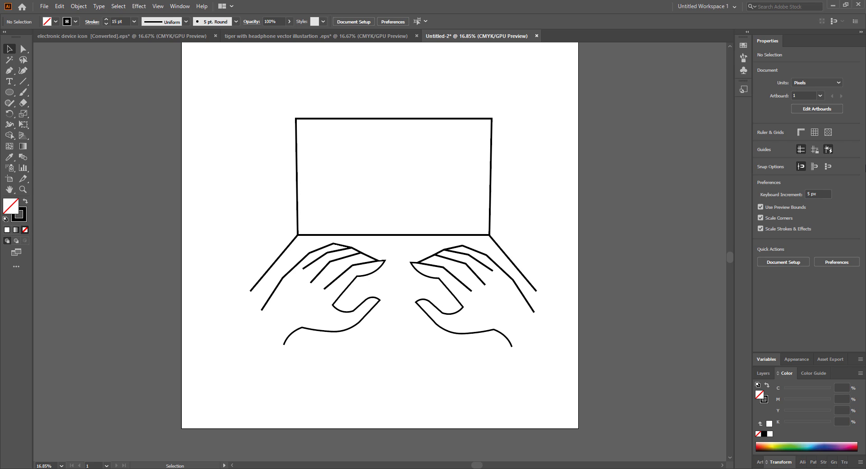
- Draw a short horizontal line with the Pen tool between the two hands, just above the thumb tips, ending near X 2468, Y 2615 px
{"action": "left_click", "coordinate": [9, 70]}
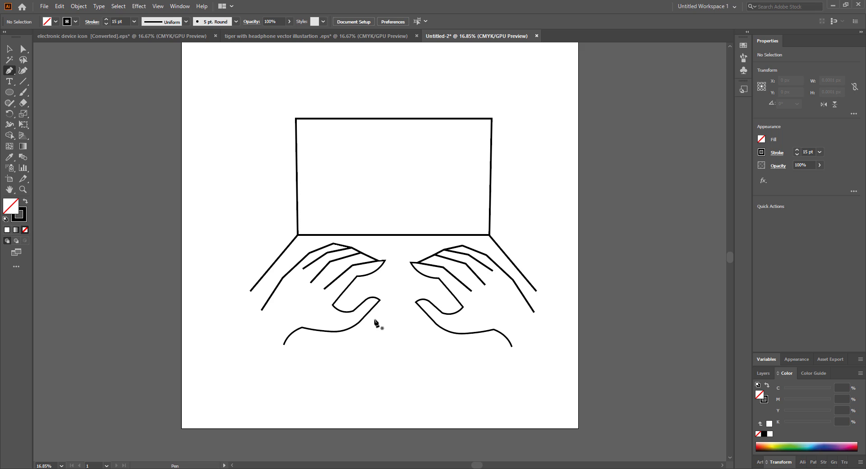
{"action": "left_click", "coordinate": [251, 290]}
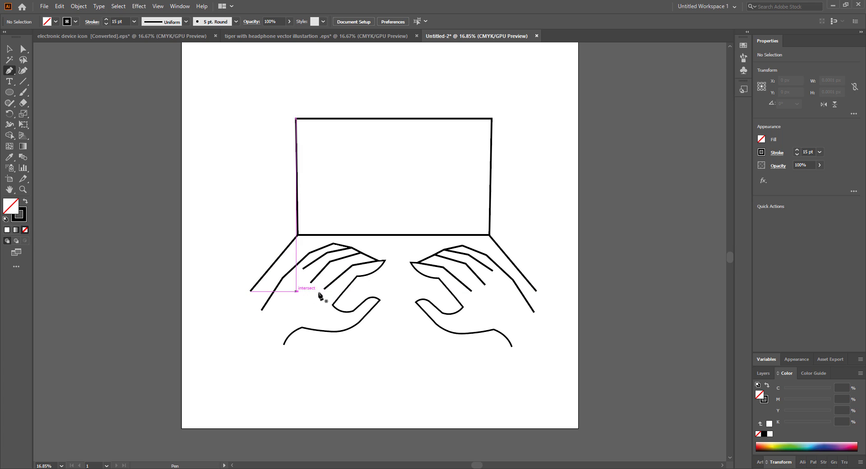
{"action": "left_click", "coordinate": [372, 292]}
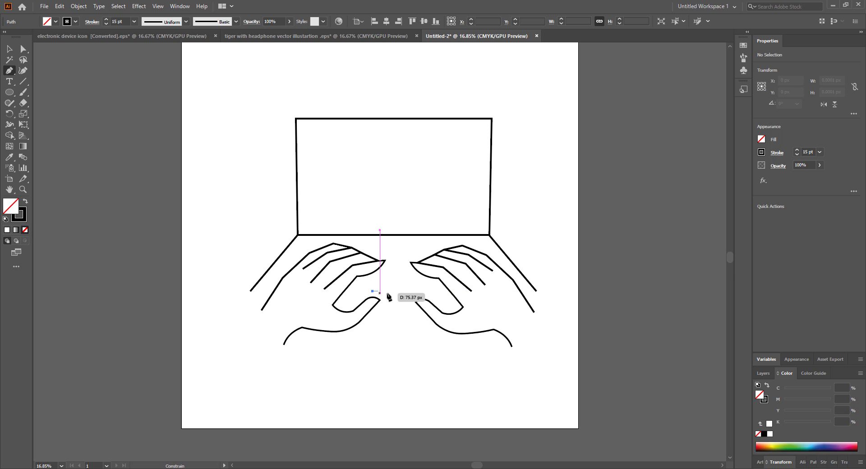
{"action": "left_click", "coordinate": [426, 292]}
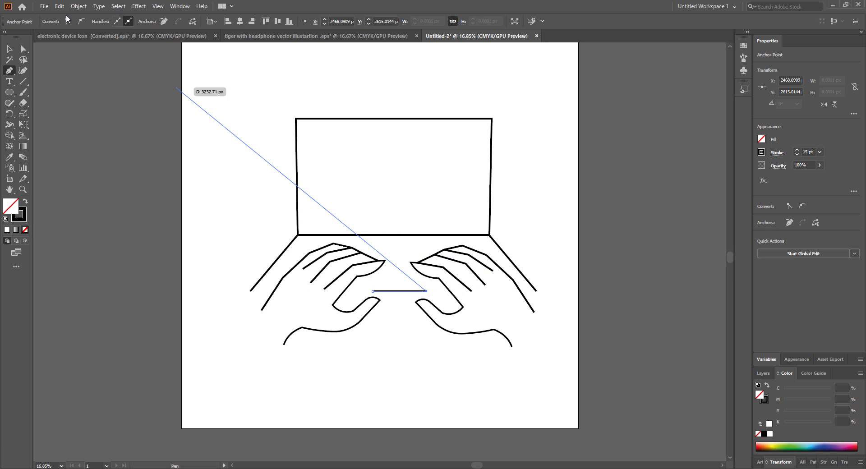
{"action": "key", "text": "v"}
{"action": "left_click", "coordinate": [152, 167]}
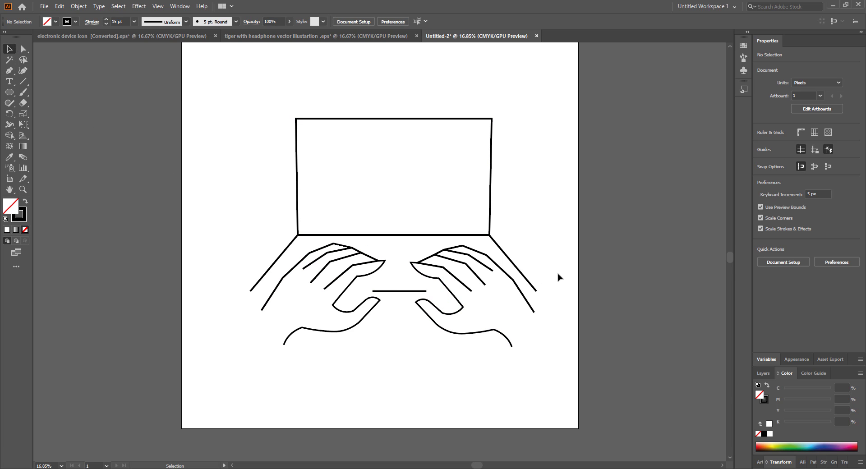
- Round all four corners of the laptop frame to about 61 px and set its stroke weight to 28 pt
{"action": "scroll", "coordinate": [453, 218], "scroll_direction": "up", "scroll_amount": 1}
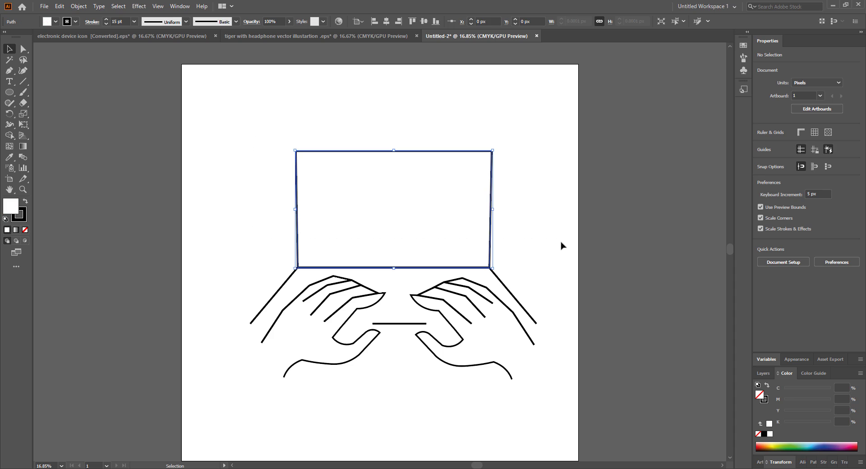
{"action": "left_click", "coordinate": [491, 202]}
{"action": "left_click", "coordinate": [23, 49]}
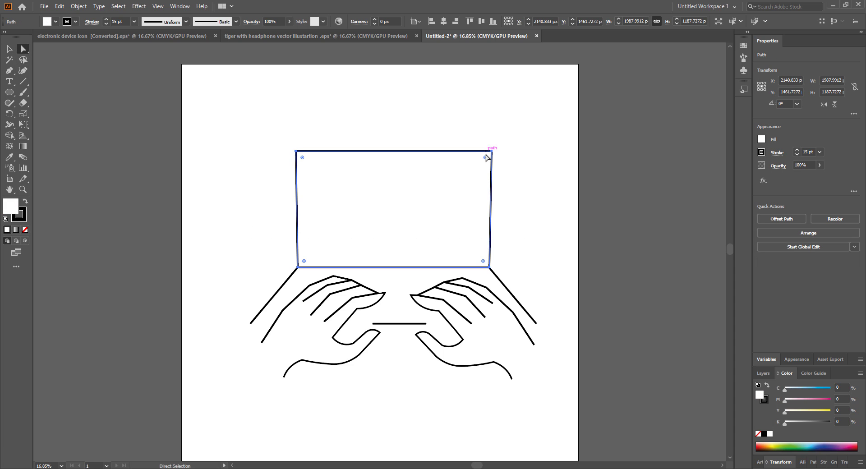
{"action": "left_click_drag", "start_coordinate": [489, 152], "coordinate": [488, 155]}
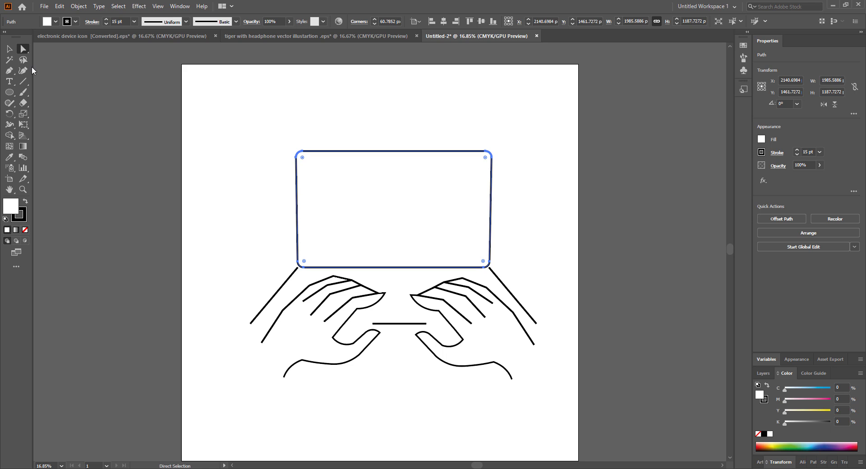
{"action": "scroll", "coordinate": [114, 21], "scroll_direction": "up", "scroll_amount": 13}
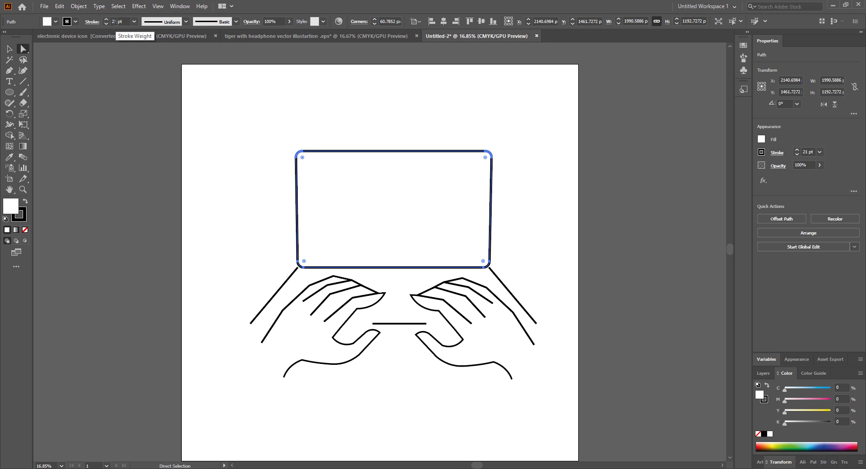
{"action": "left_click", "coordinate": [9, 48]}
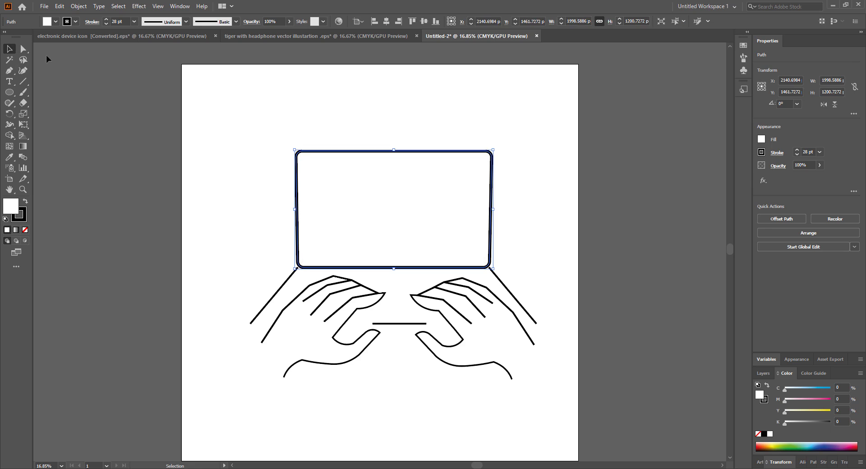
{"action": "left_click", "coordinate": [221, 161]}
- Examine the line work of the left hand up close and compare it with the whole drawing
{"action": "scroll", "coordinate": [220, 161], "scroll_direction": "up", "scroll_amount": 1}
{"action": "left_click_drag", "start_coordinate": [224, 135], "coordinate": [615, 426]}
{"action": "scroll", "coordinate": [614, 426], "scroll_direction": "down", "scroll_amount": 3}
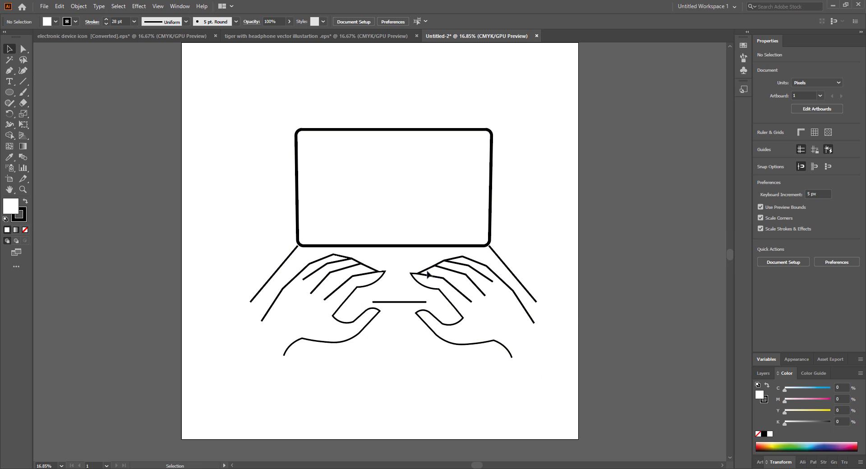
{"action": "left_click", "coordinate": [383, 272]}
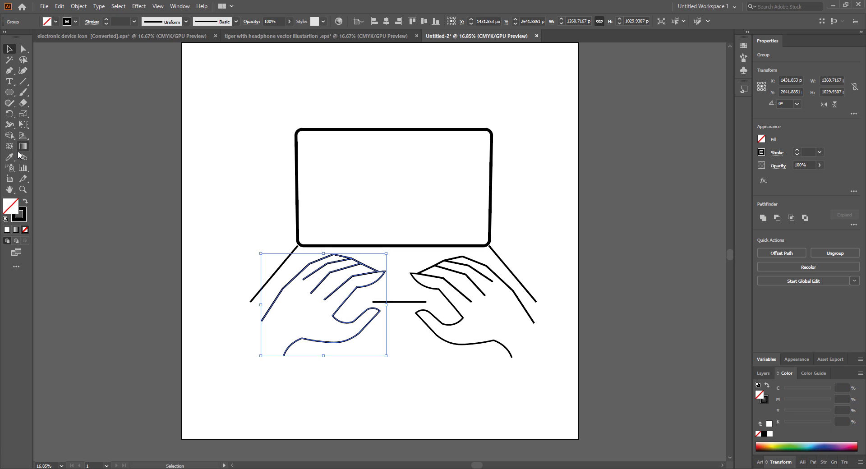
{"action": "key", "text": "ctrl+equal"}
{"action": "key", "text": "ctrl+equal"}
{"action": "key", "text": "ctrl+equal"}
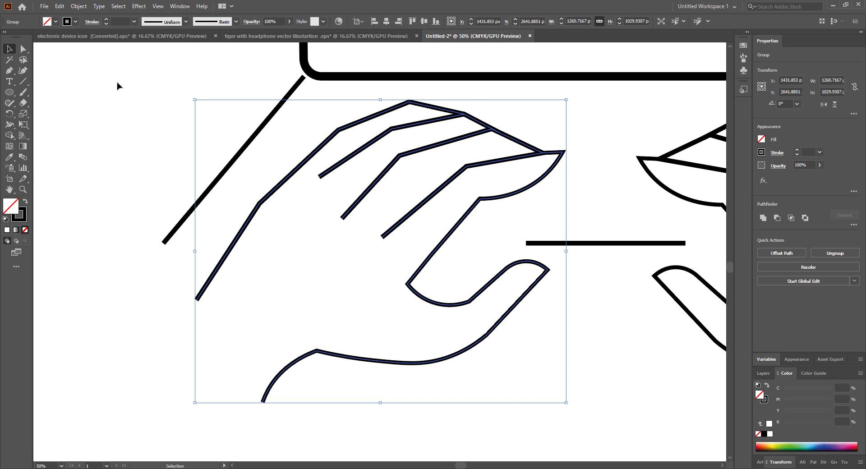
{"action": "left_click", "coordinate": [593, 122]}
{"action": "key", "text": "ctrl+minus"}
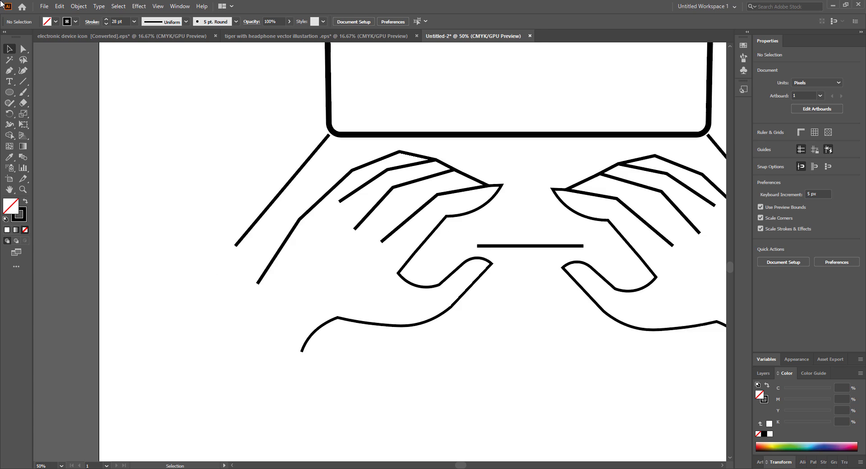
{"action": "key", "text": "ctrl+minus"}
{"action": "key", "text": "ctrl+minus"}
{"action": "key", "text": "ctrl+minus"}
{"action": "scroll", "coordinate": [94, 121], "scroll_direction": "up", "scroll_amount": 3}
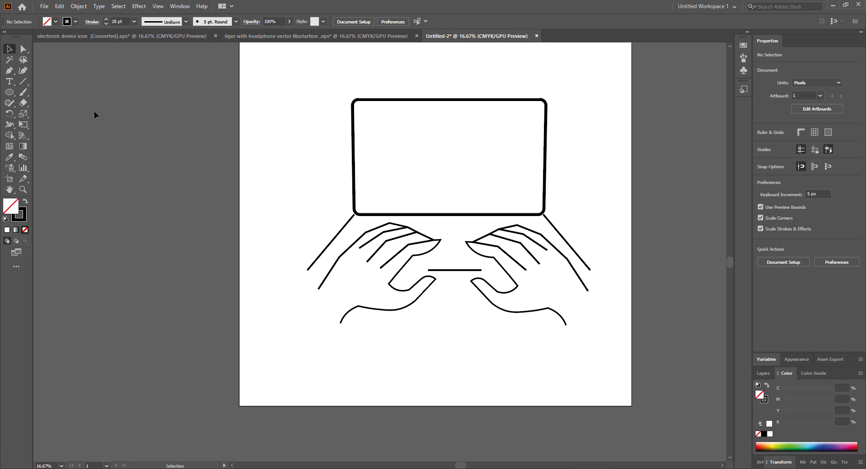
- Select the entire drawing, shift it slightly left toward the artboard's centre, and deselect it
{"action": "left_click_drag", "start_coordinate": [309, 101], "coordinate": [633, 389]}
{"action": "scroll", "coordinate": [609, 328], "scroll_direction": "up", "scroll_amount": 2}
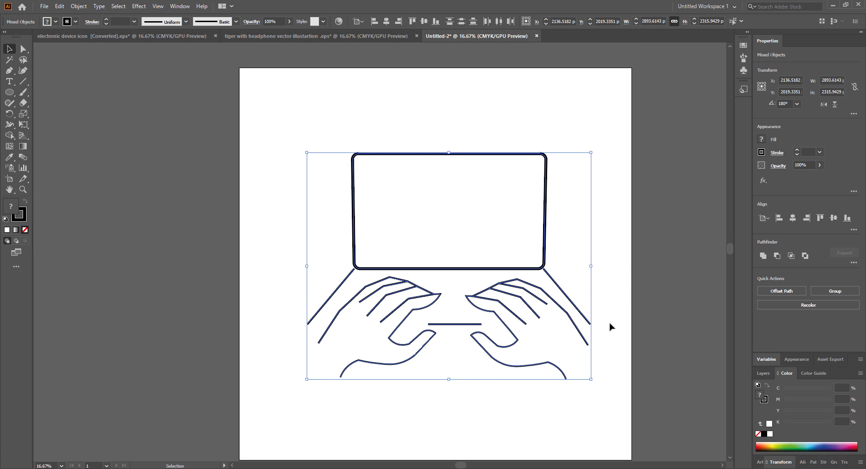
{"action": "left_click_drag", "start_coordinate": [544, 261], "coordinate": [542, 261]}
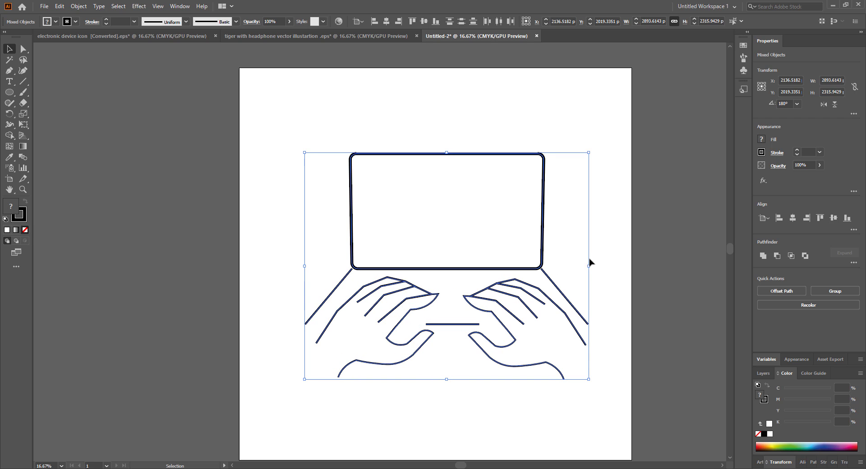
{"action": "left_click", "coordinate": [618, 262]}
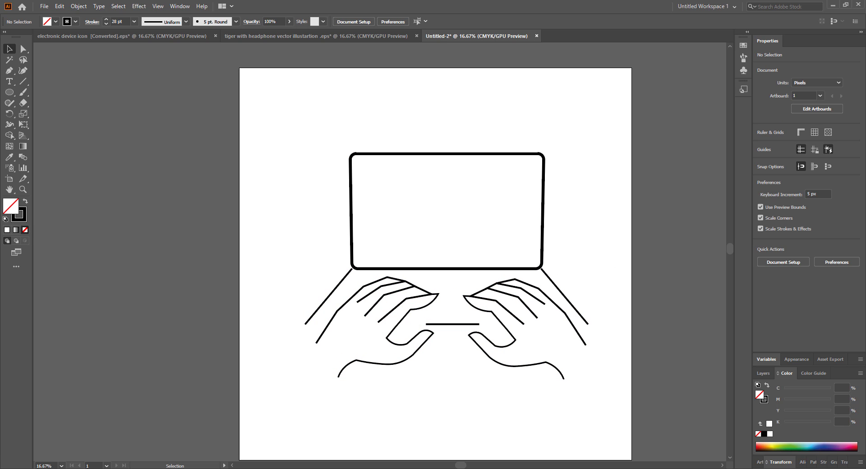